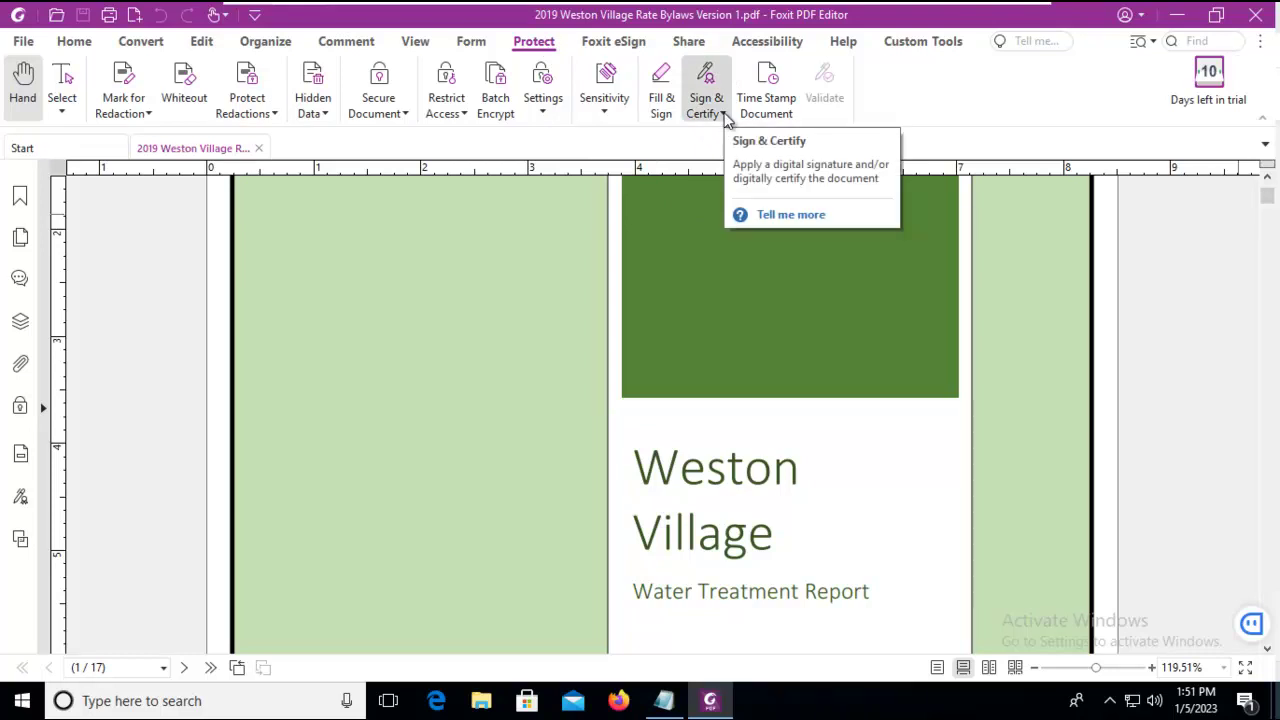
- Open the Digital IDs manager from Protect > Sign & Certify, which shows no IDs yet
click(725, 115)
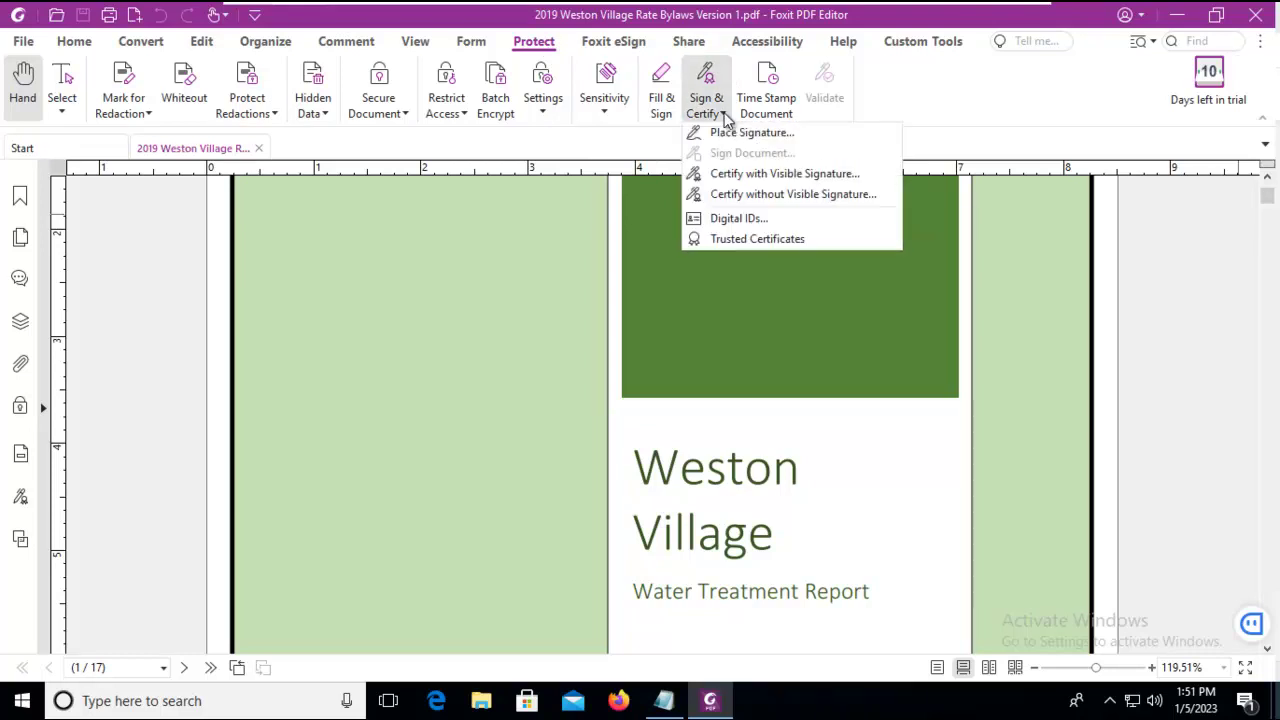
click(724, 220)
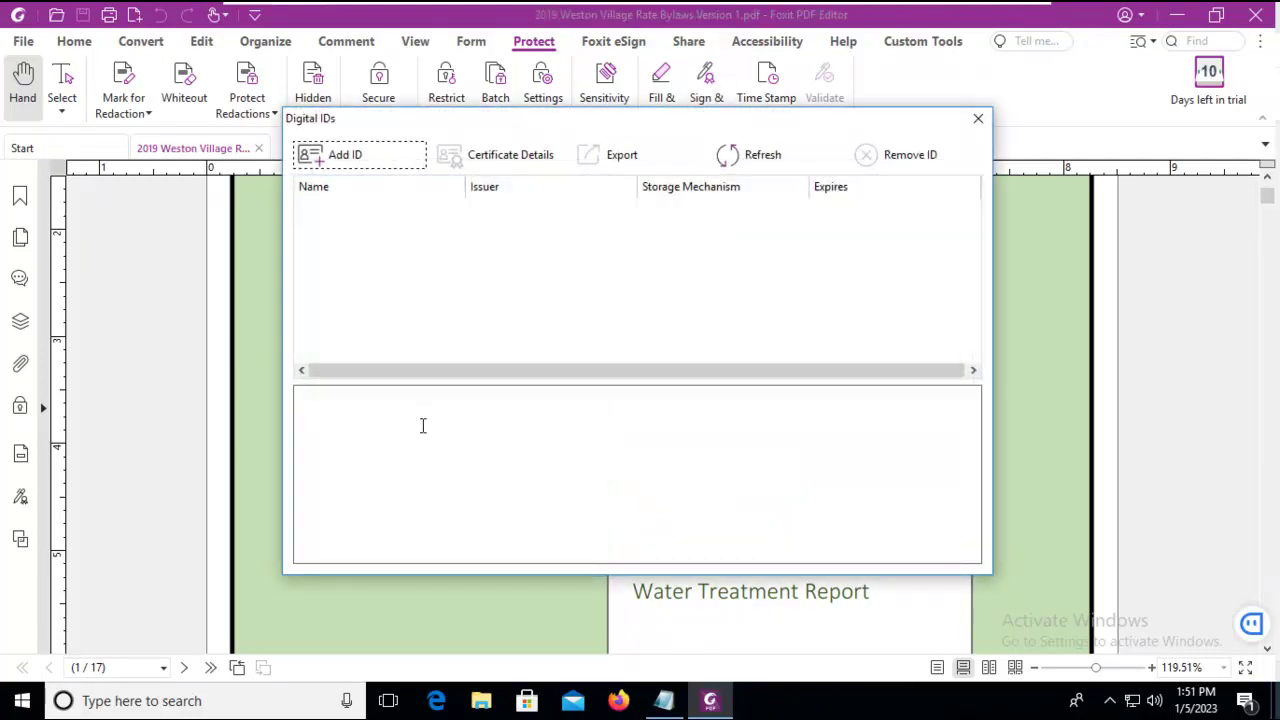
- Start adding a brand-new self-signed digital ID to be stored in a new PKCS#12 file
click(337, 155)
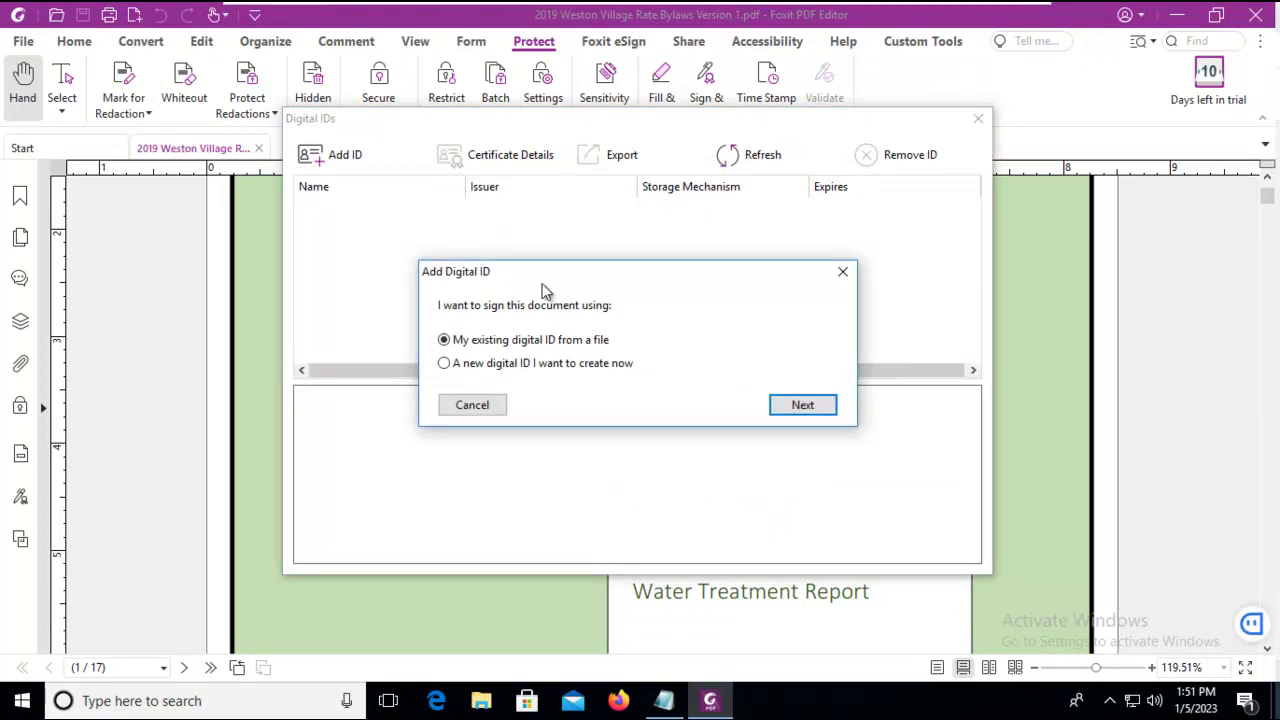
drag(545, 280, 540, 230)
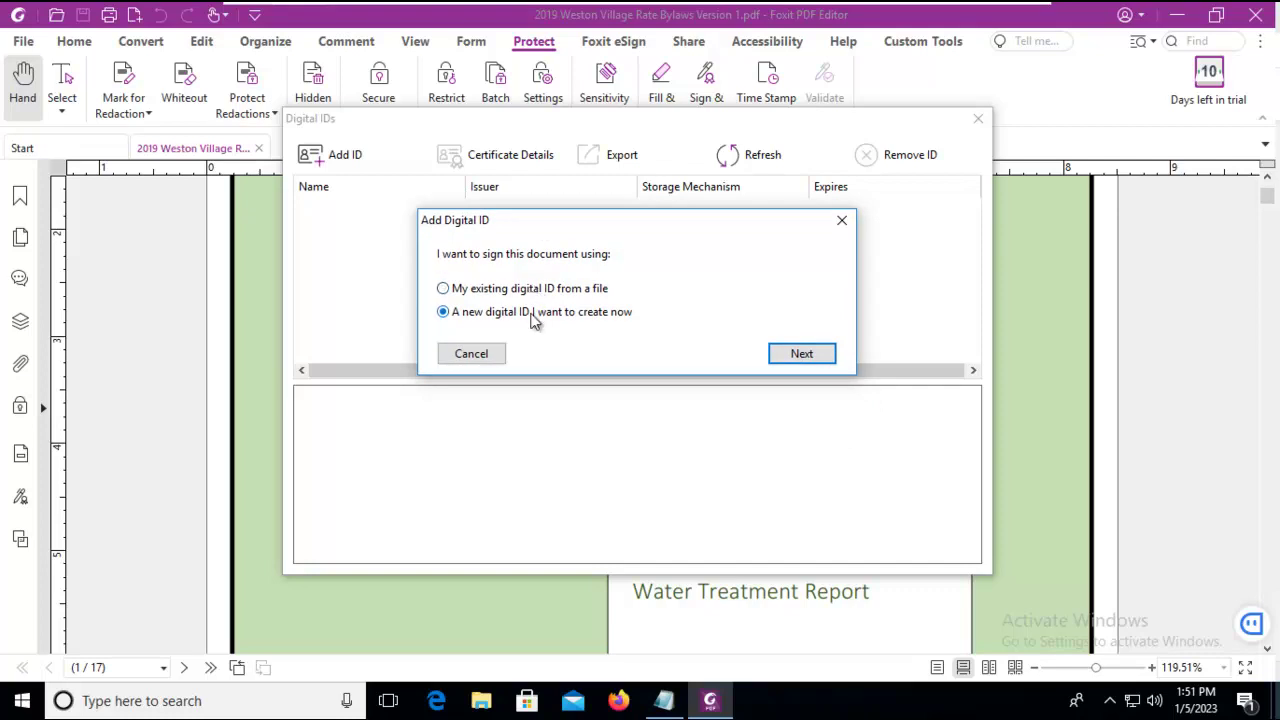
click(805, 356)
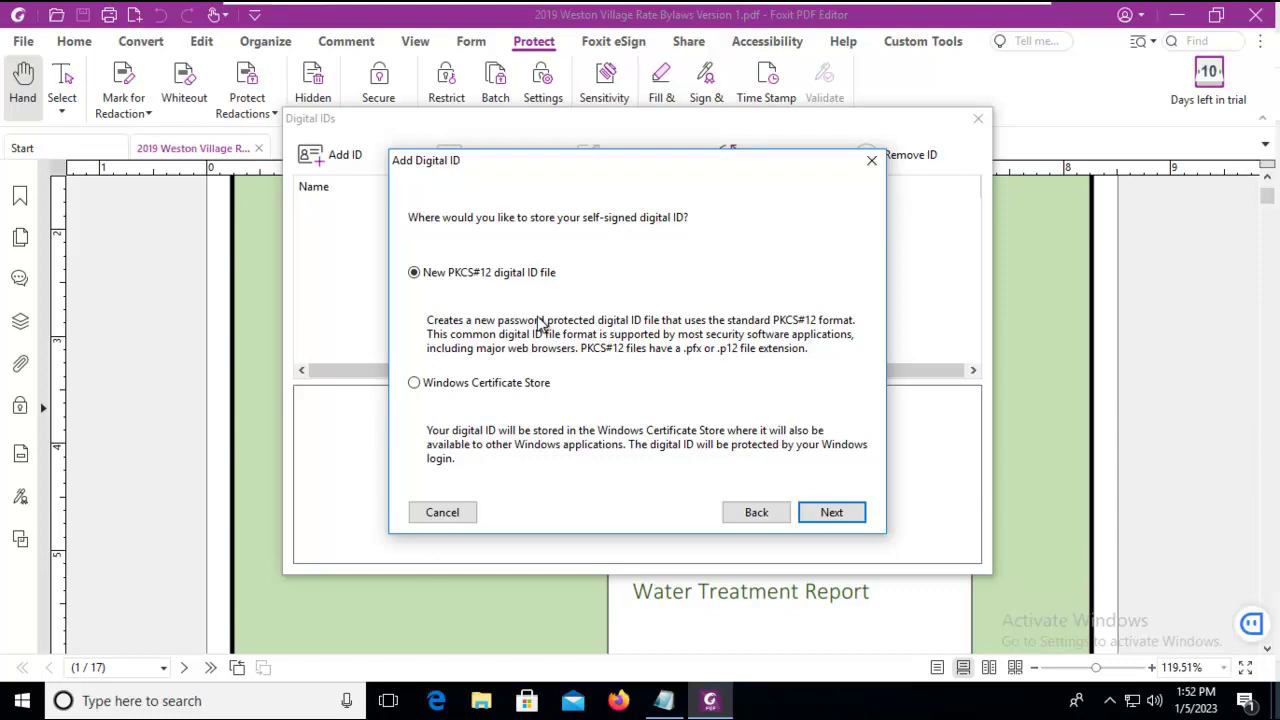
- Confirm PKCS#12 storage and enter the signer's name, unit Security, organization SelfEmployed and CA Canada
click(829, 516)
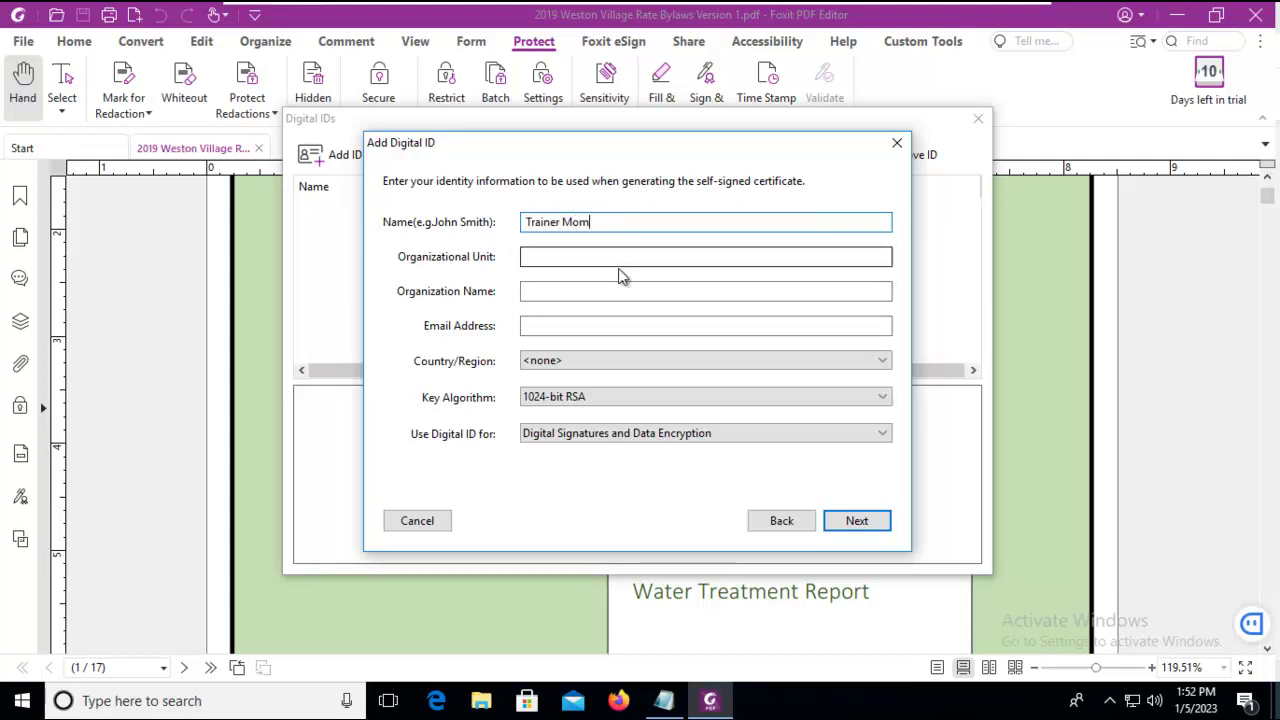
click(539, 258)
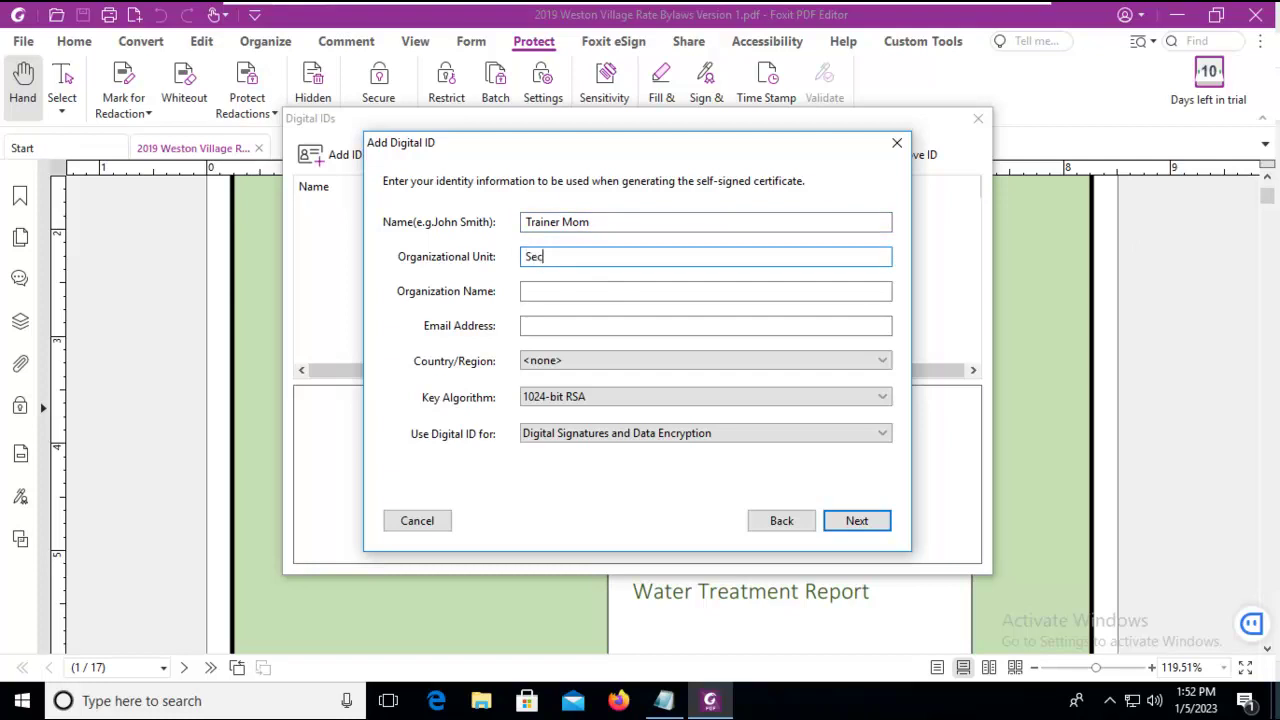
click(538, 291)
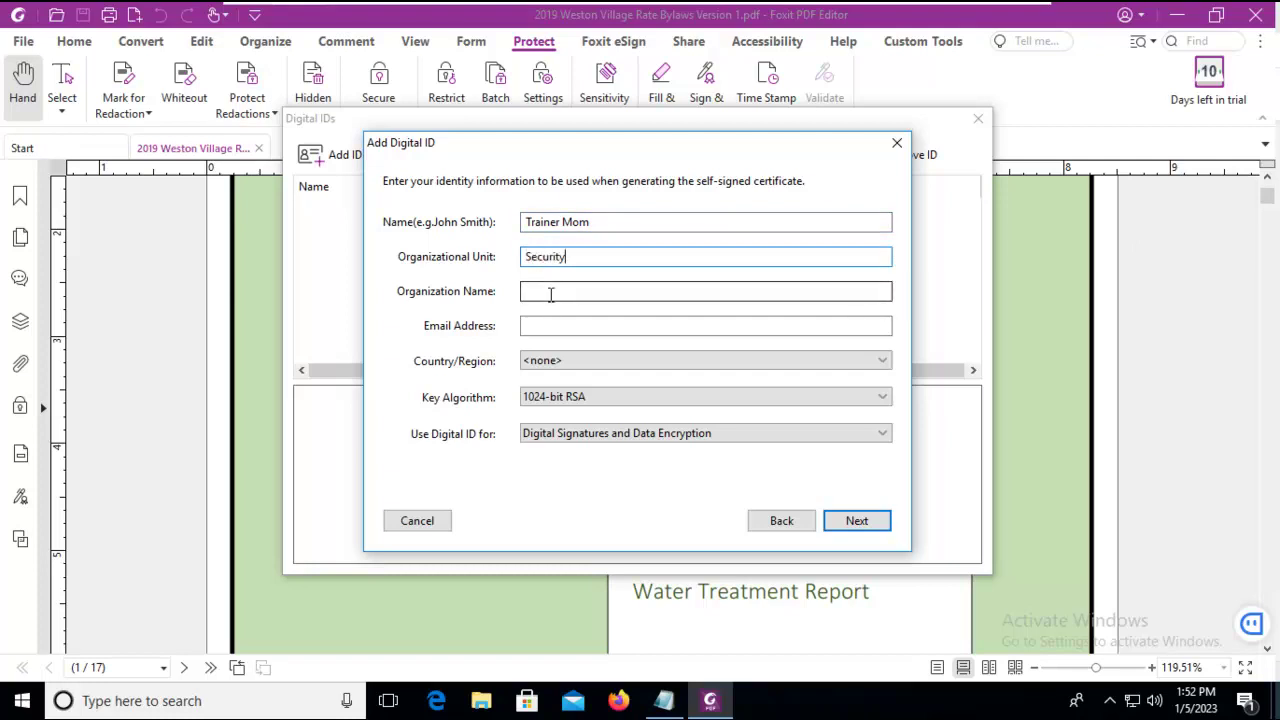
text(SelfEmployed)
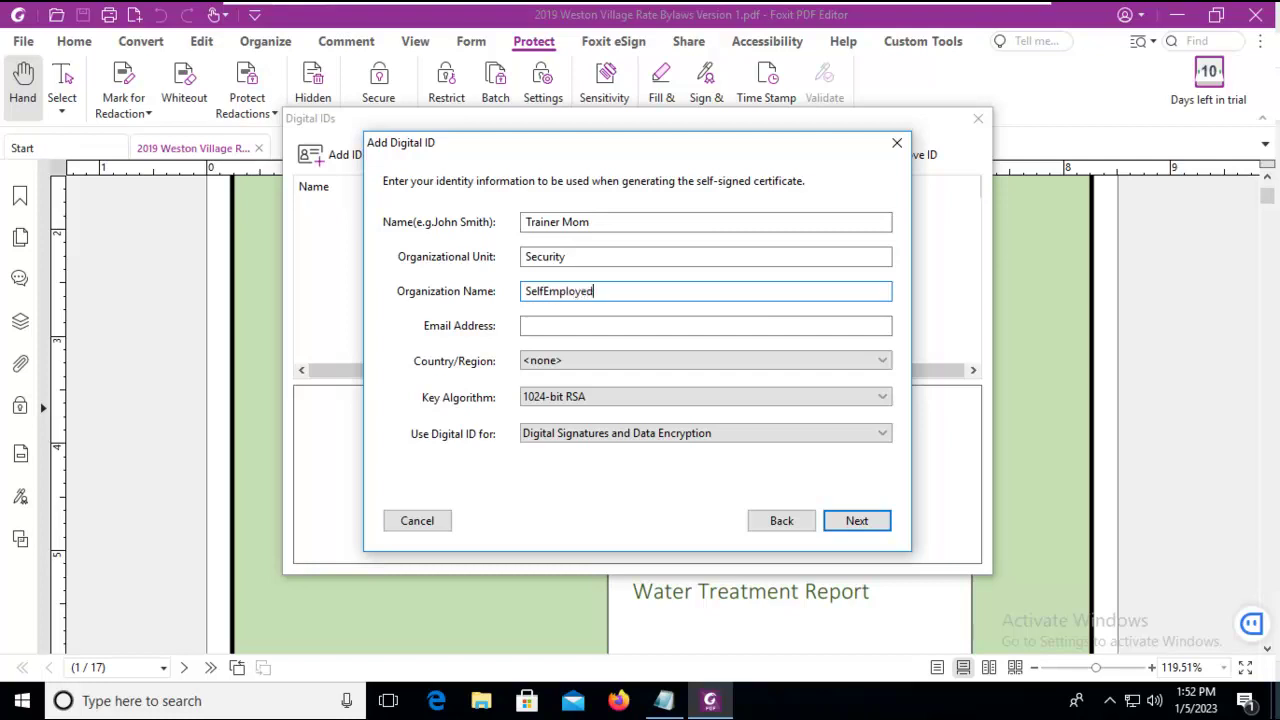
click(570, 324)
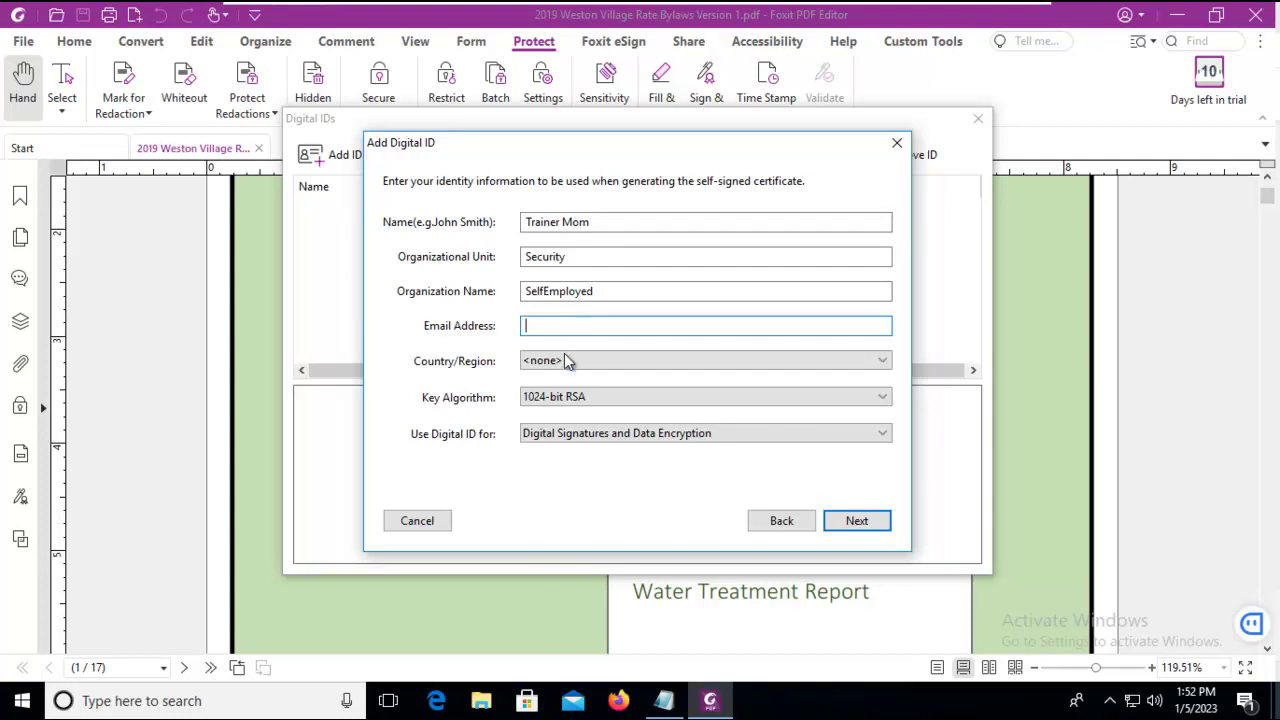
click(566, 361)
key(c)
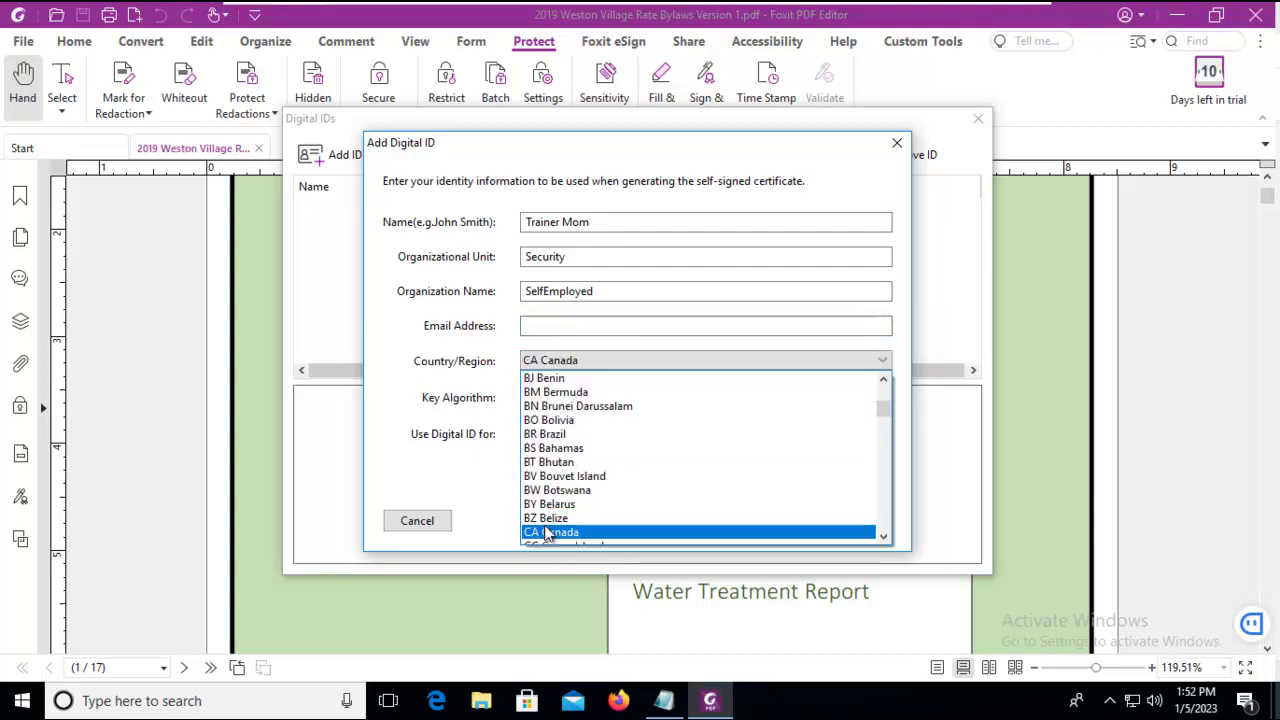
click(547, 533)
- Keep 1024-bit RSA and signature/encryption usage, then supply the missing e-mail address after the warning
click(602, 393)
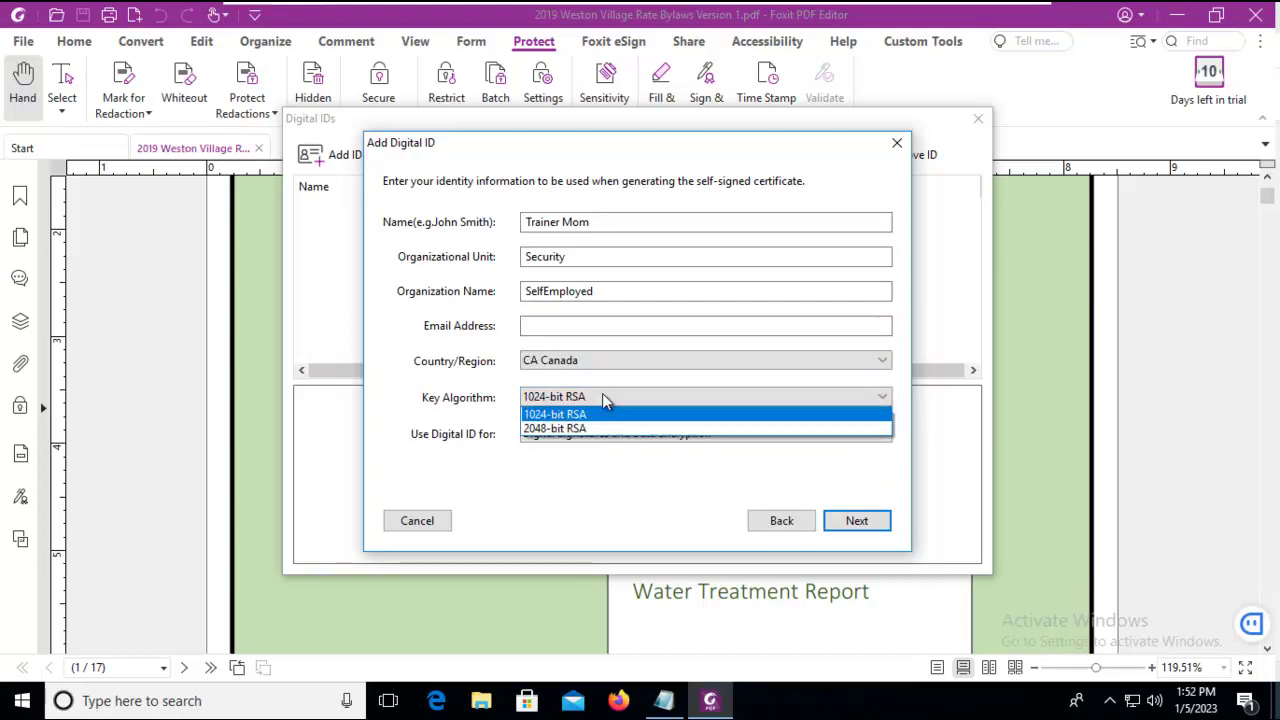
click(602, 393)
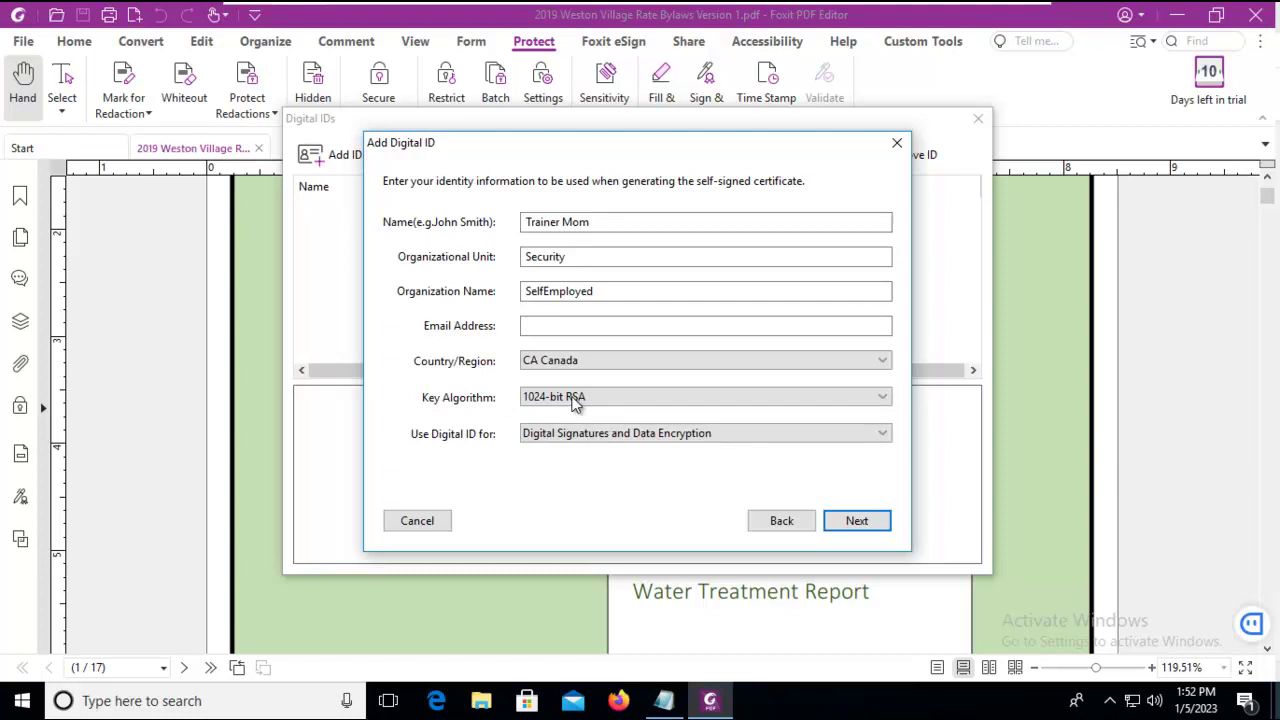
click(540, 440)
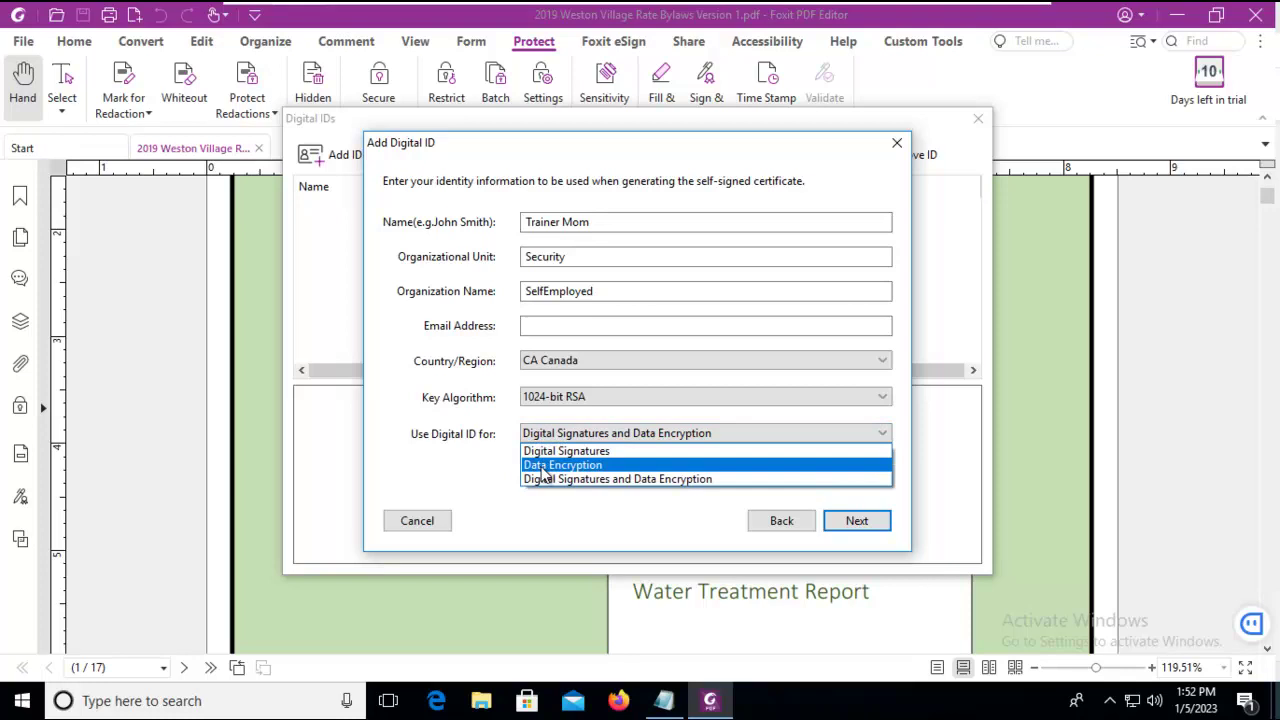
click(535, 479)
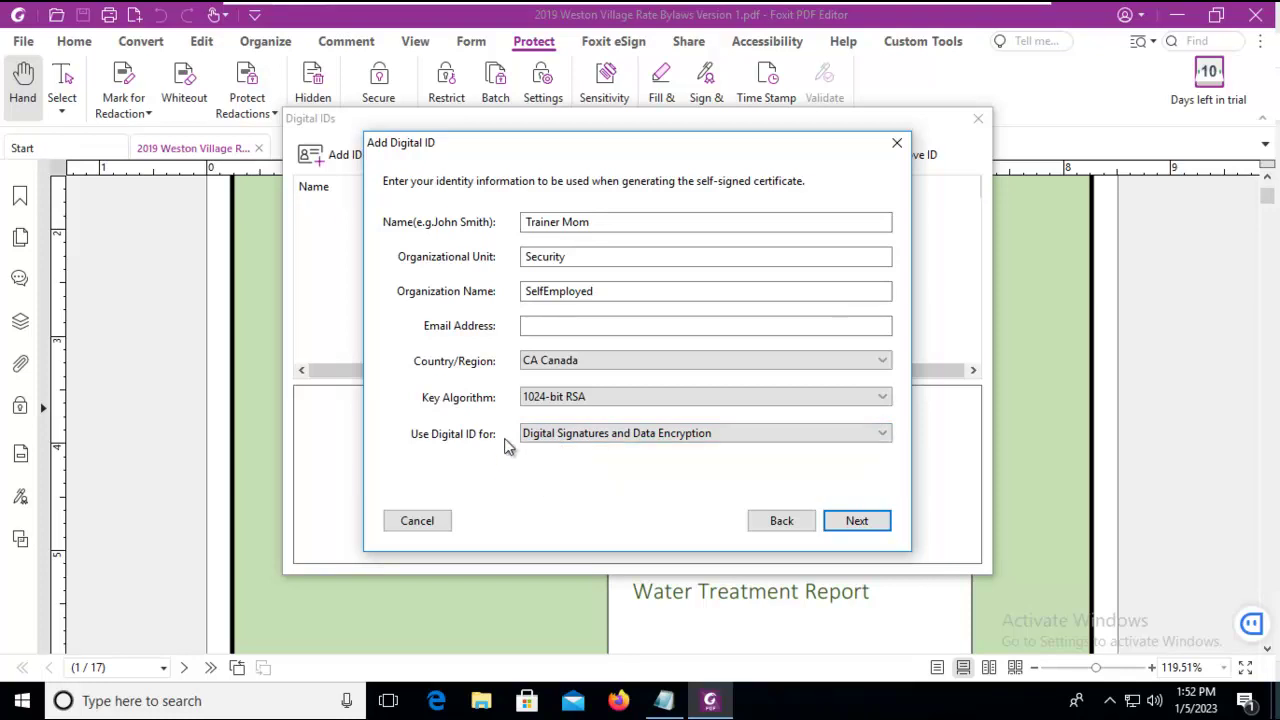
click(856, 520)
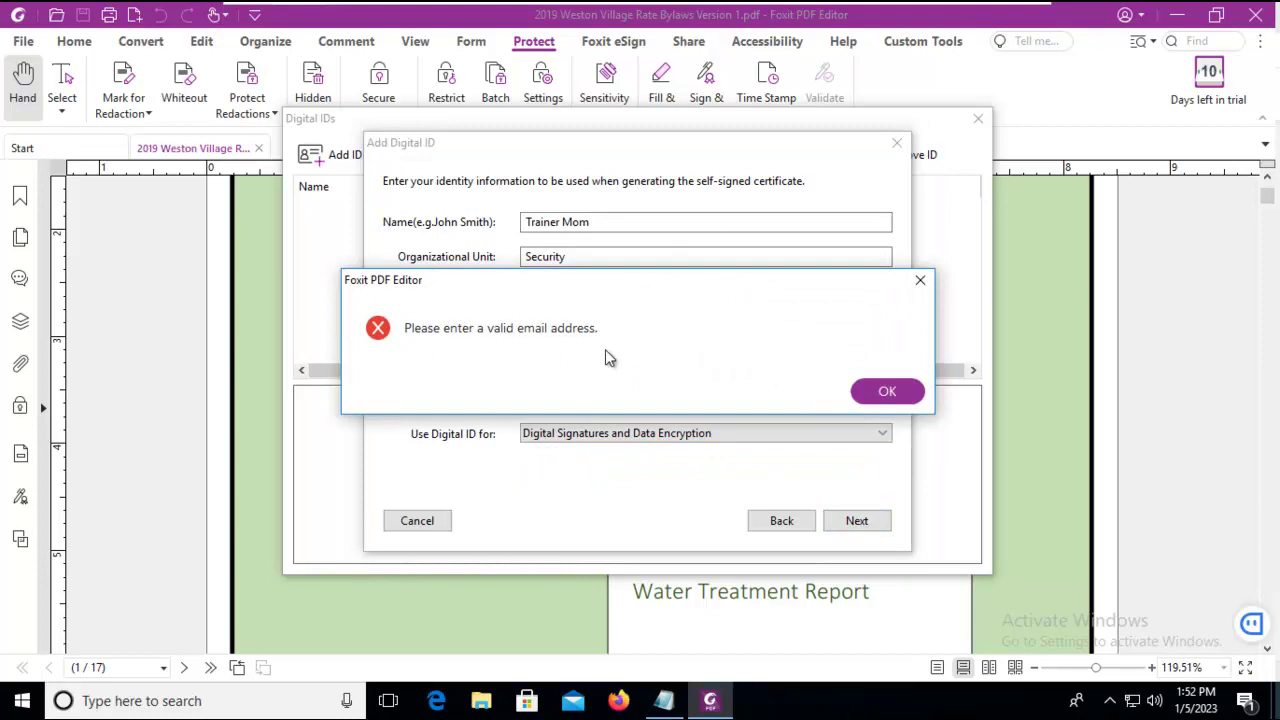
click(892, 391)
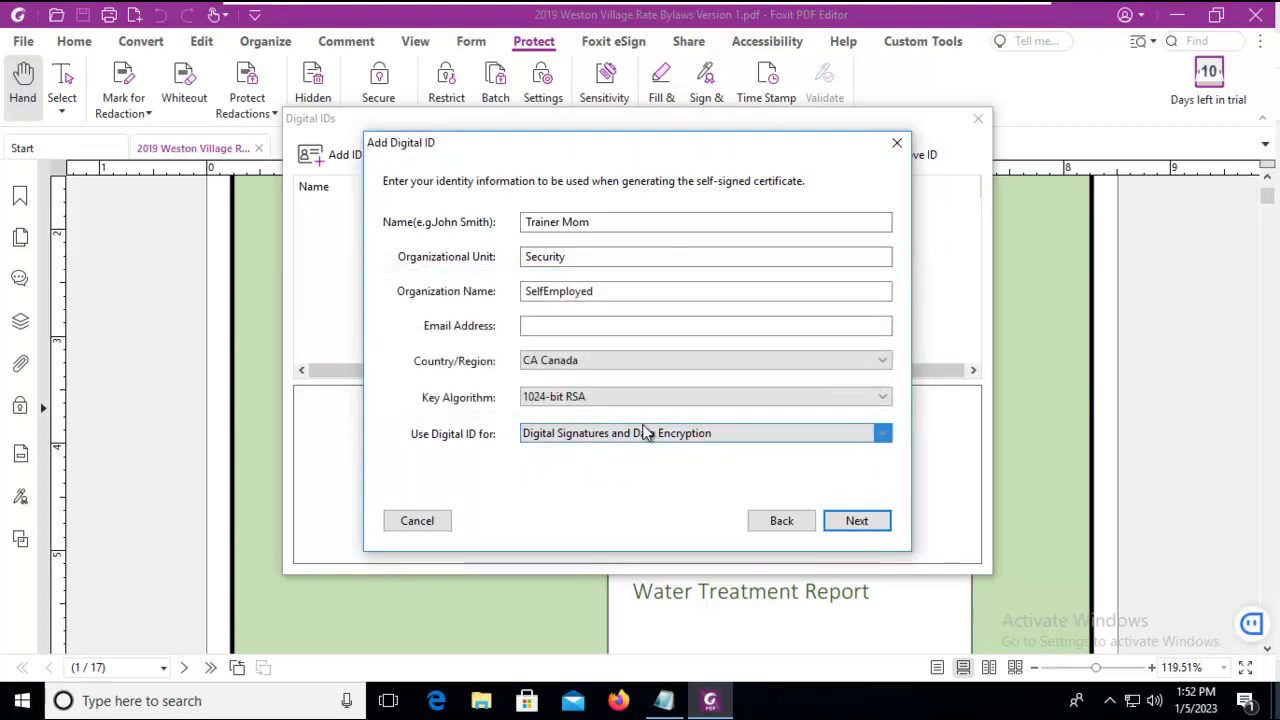
click(533, 325)
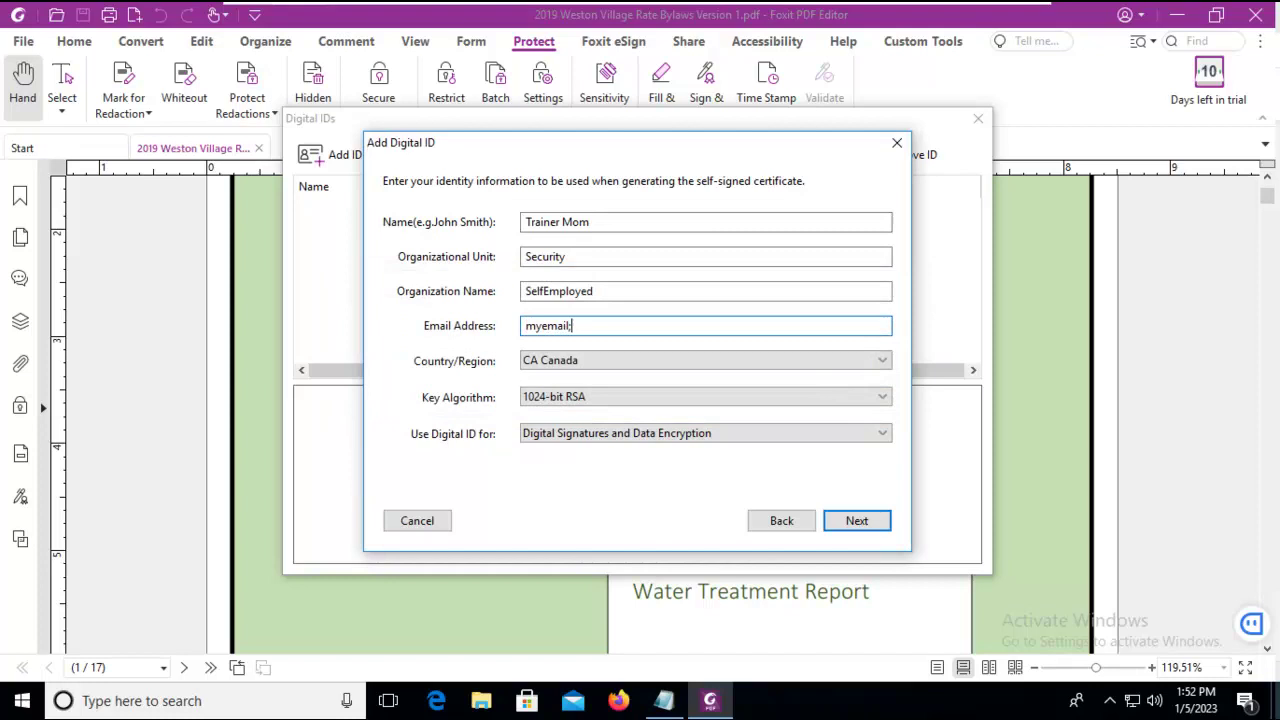
- Continue to the file step and enter a password for the new .pfx digital ID
click(855, 520)
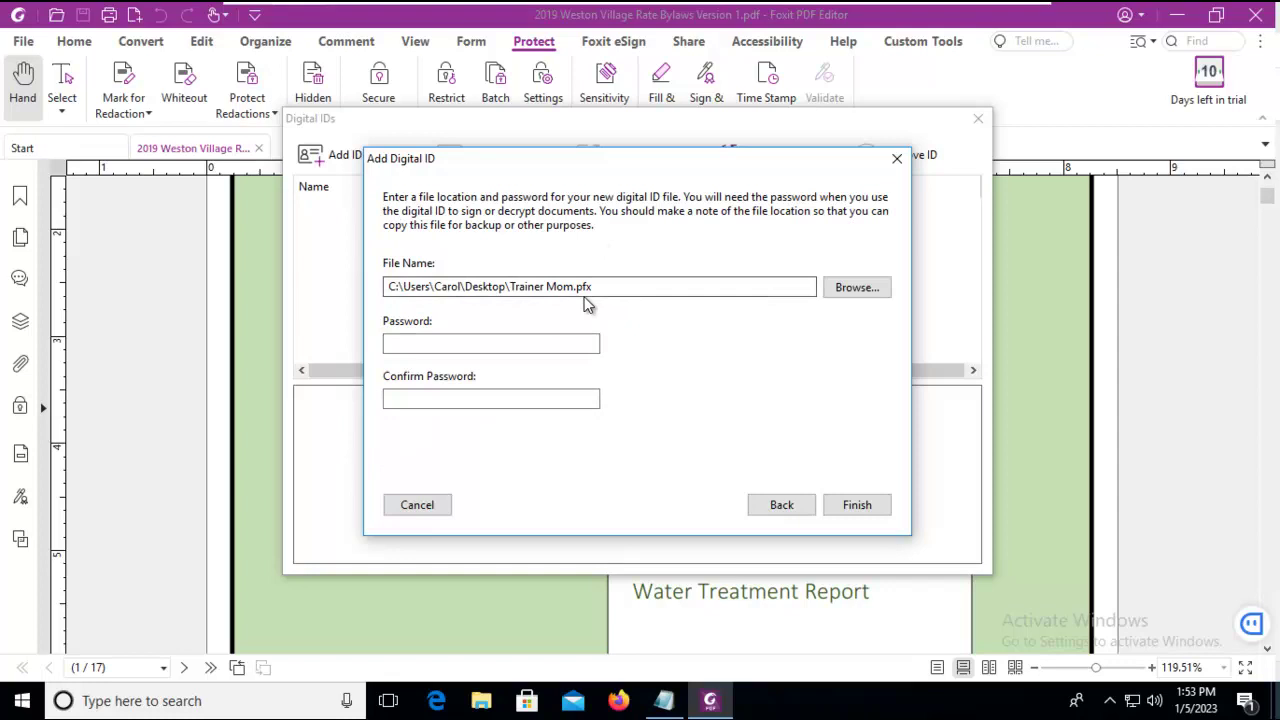
click(410, 346)
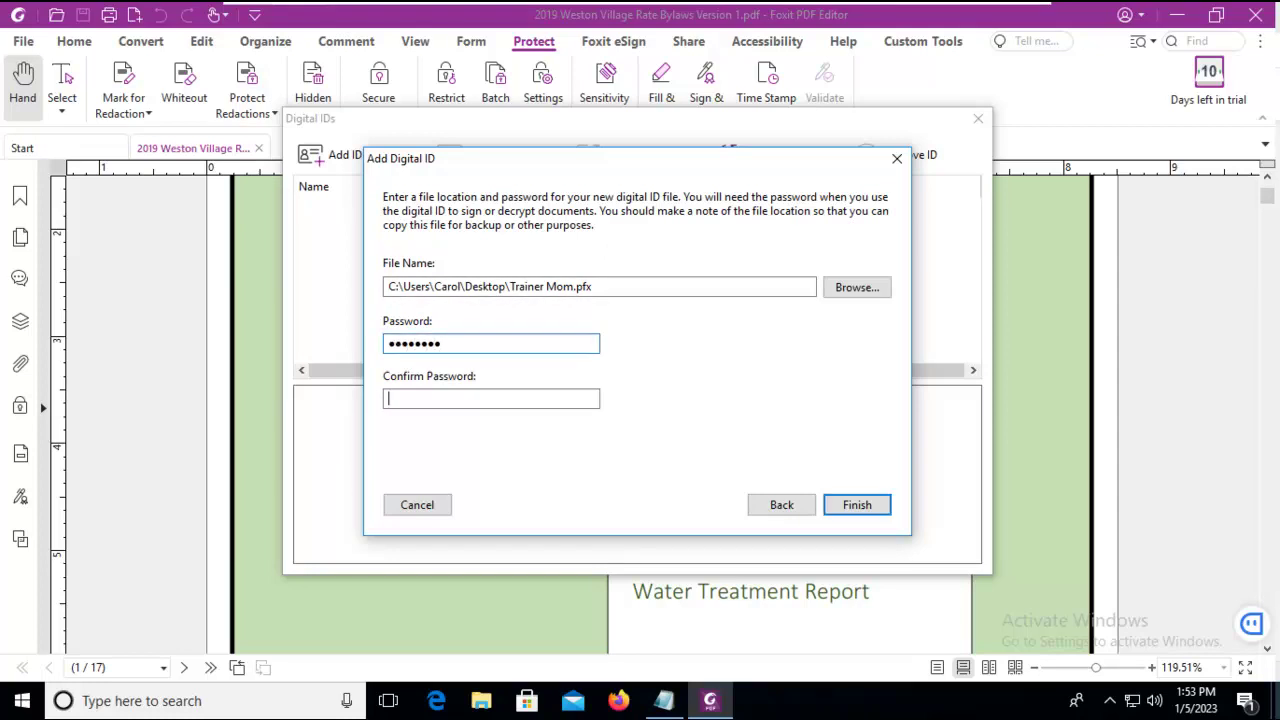
text(a)
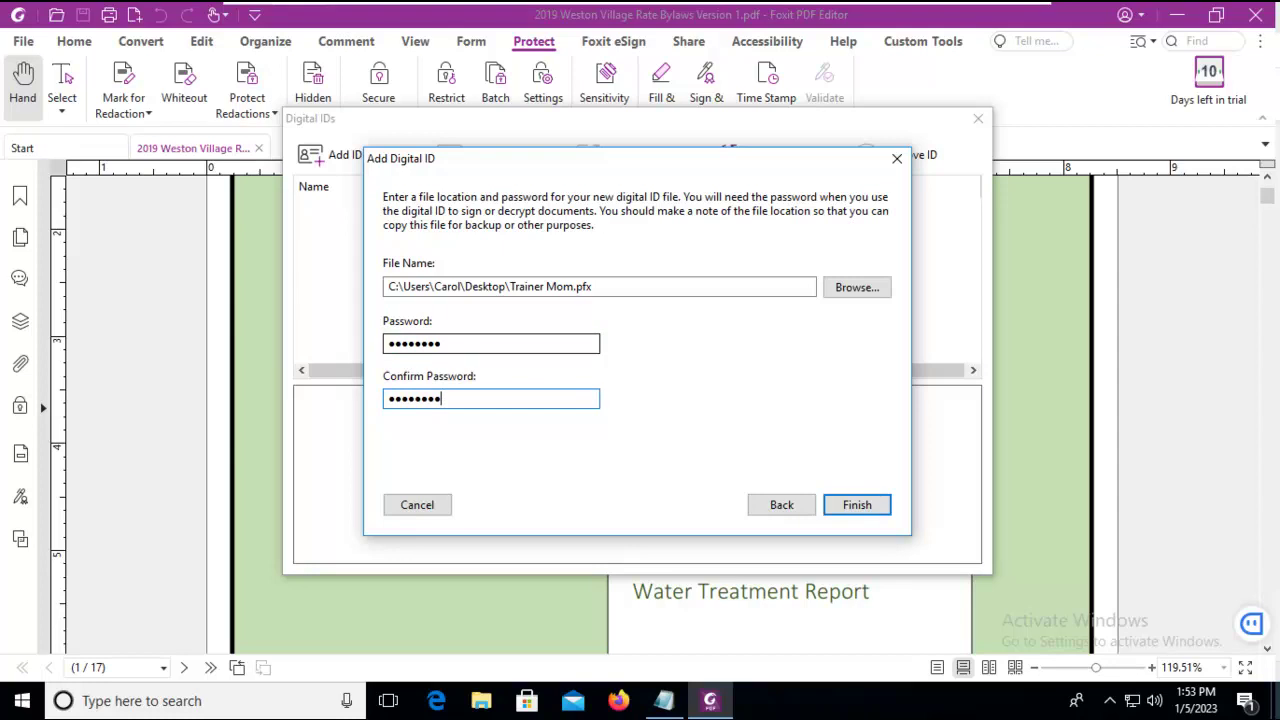
- Finish the new ID, then inspect its certificate's Details and Certification Path tabs
click(850, 505)
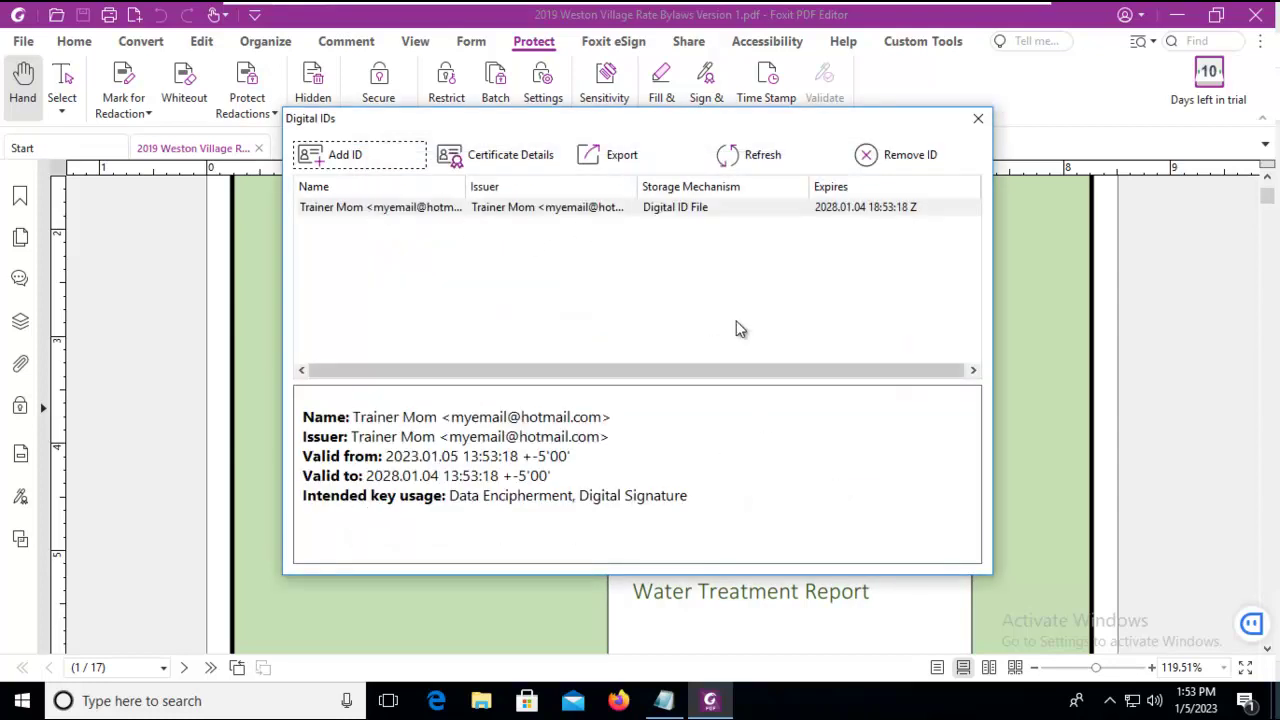
click(371, 207)
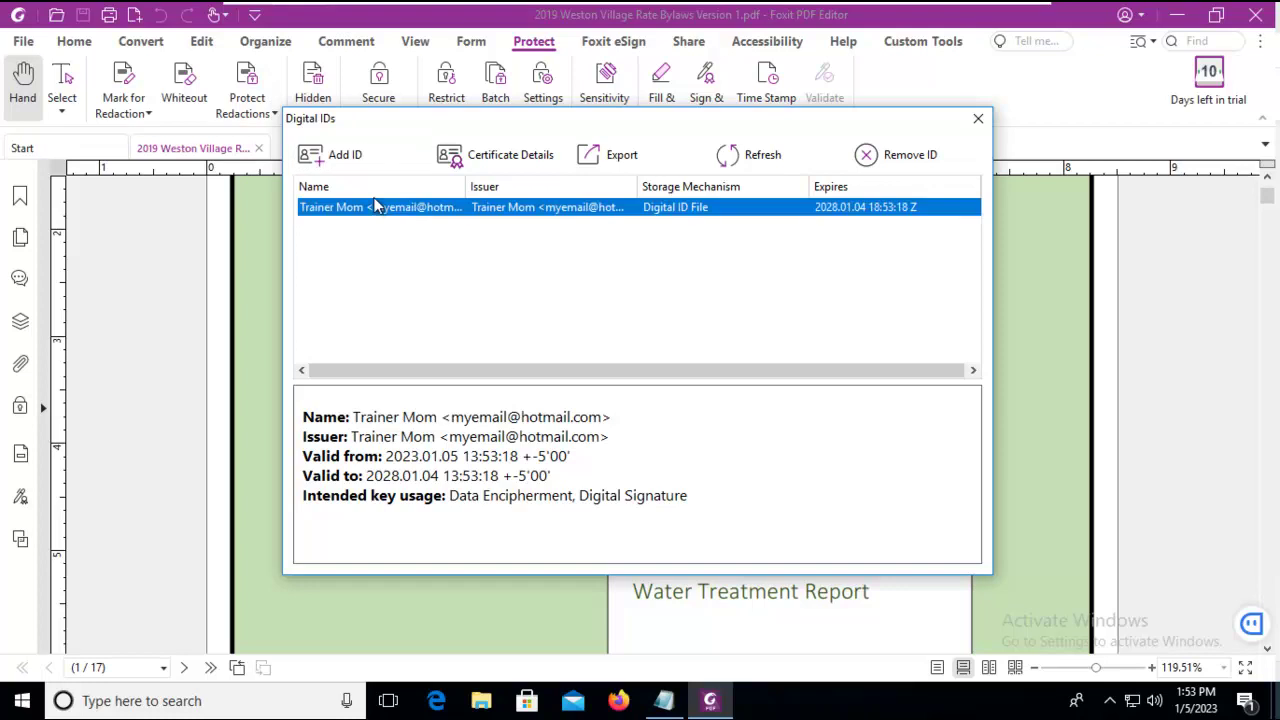
click(502, 157)
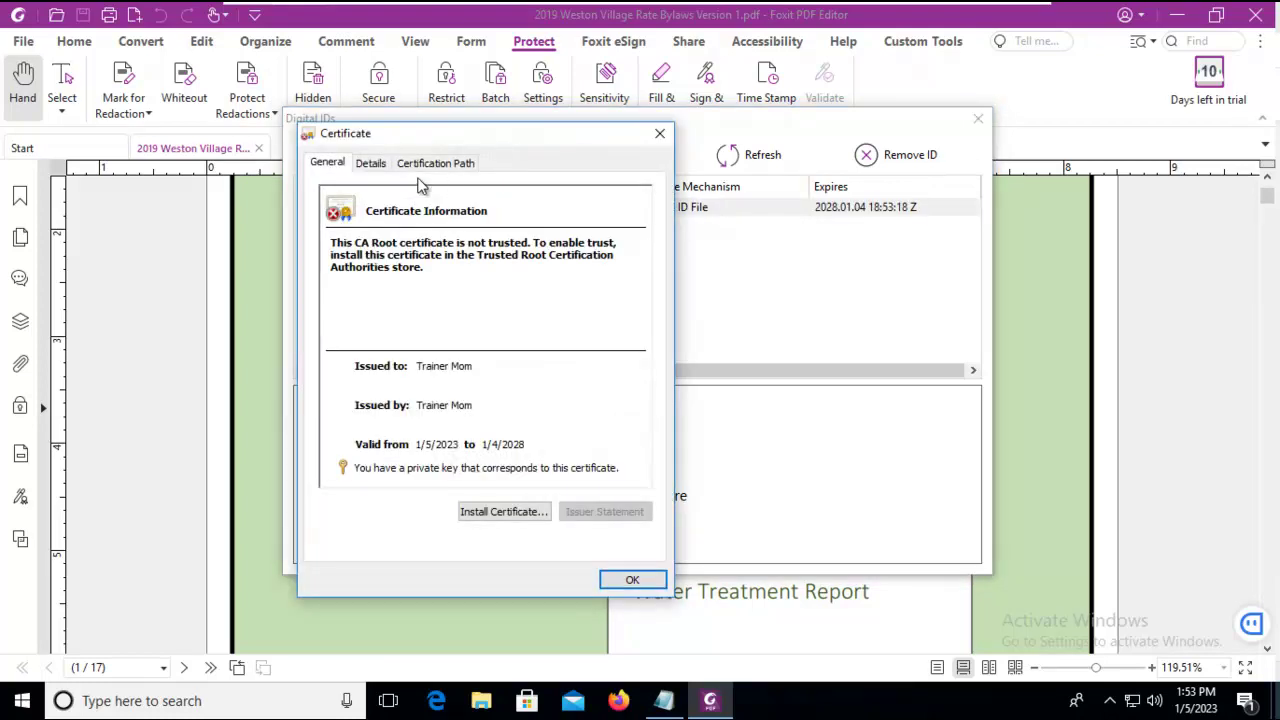
click(372, 163)
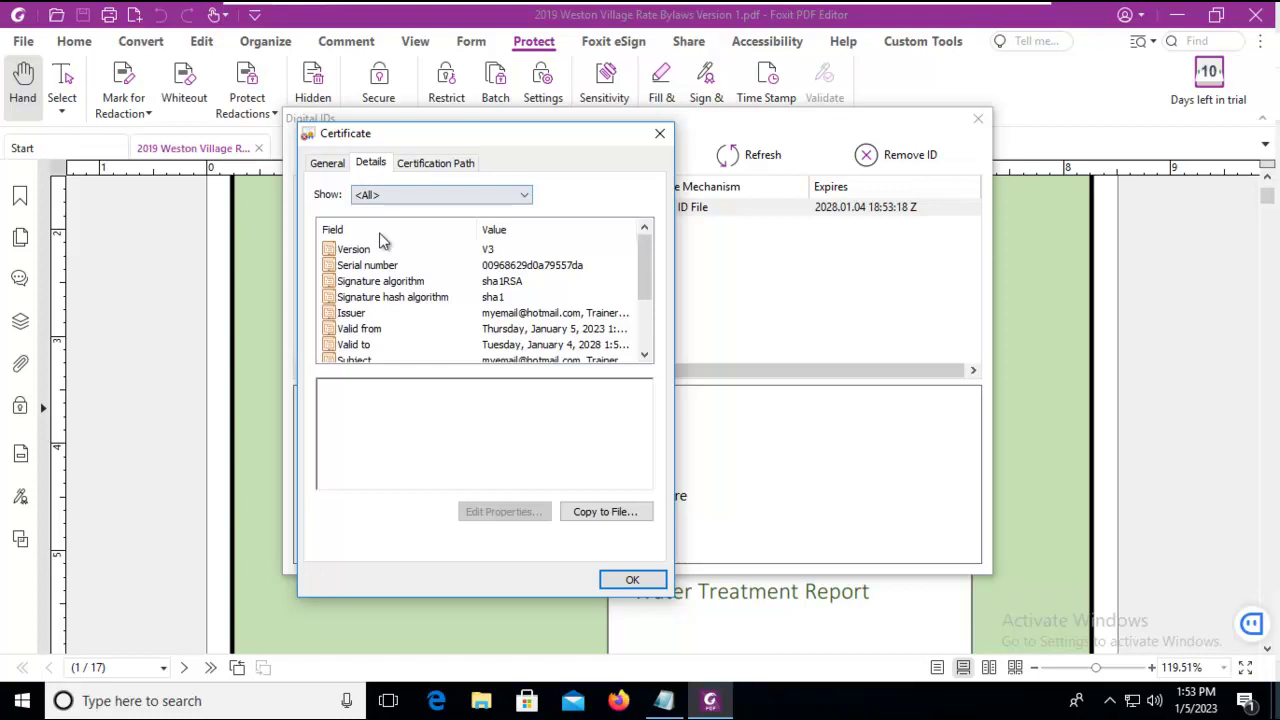
drag(644, 256, 643, 337)
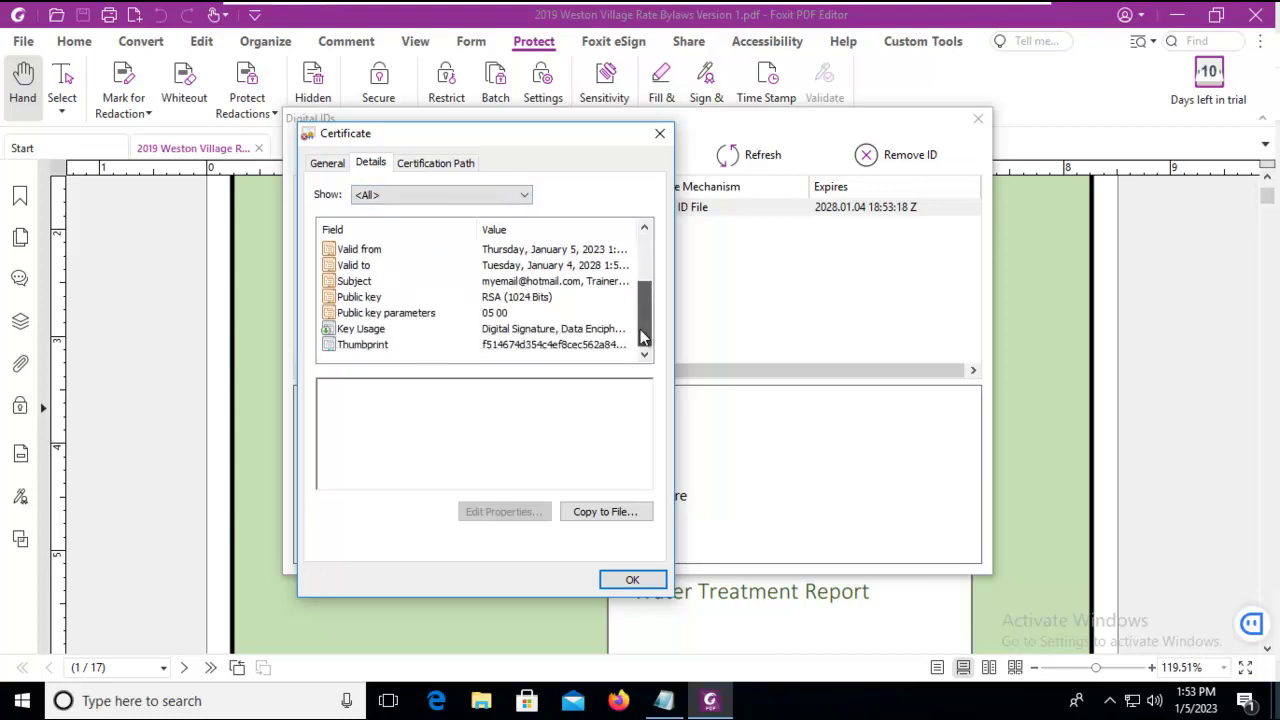
scroll(643, 337, up, 5)
click(422, 163)
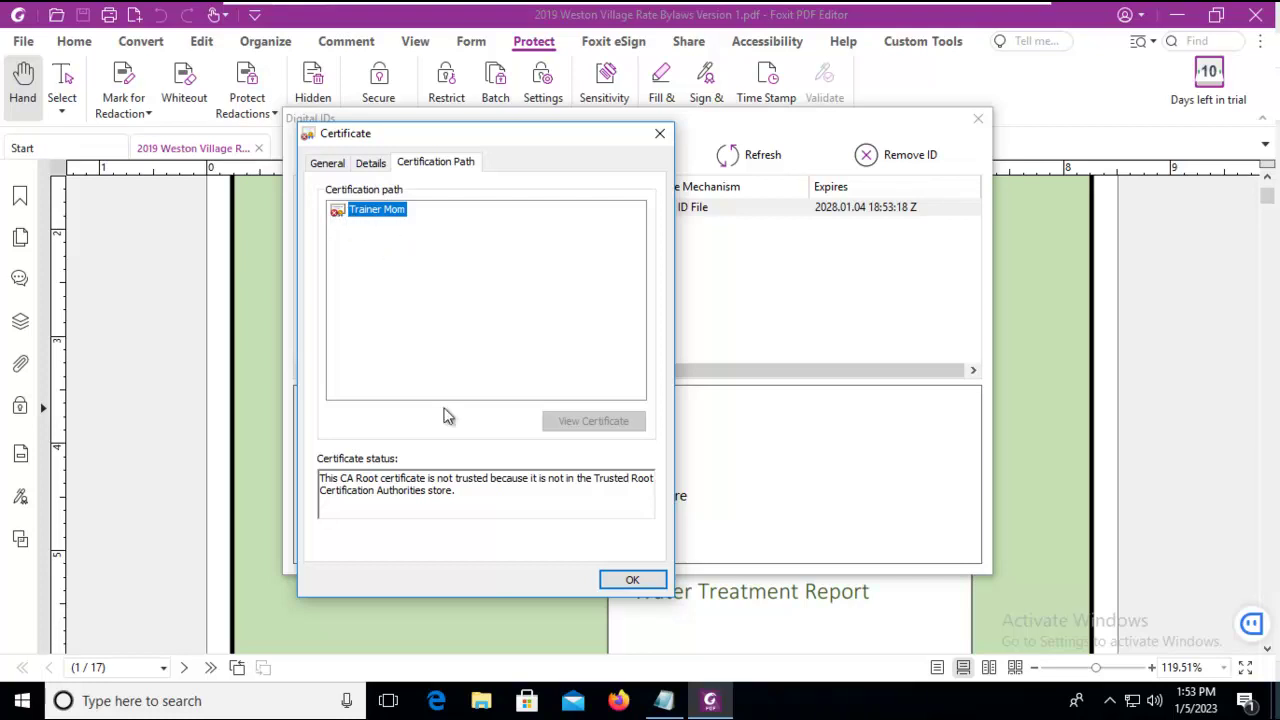
- Install the ID's certificate into the Local Machine store with automatic store selection, then close the certificate
click(328, 162)
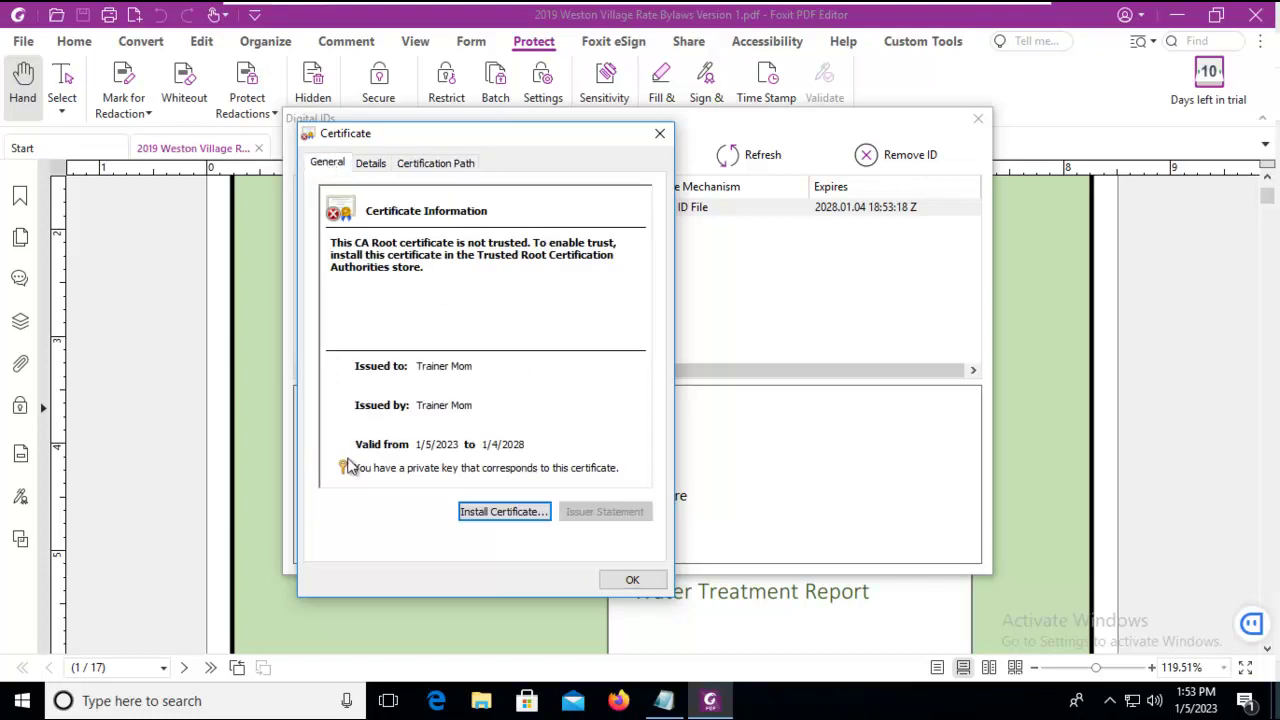
click(496, 511)
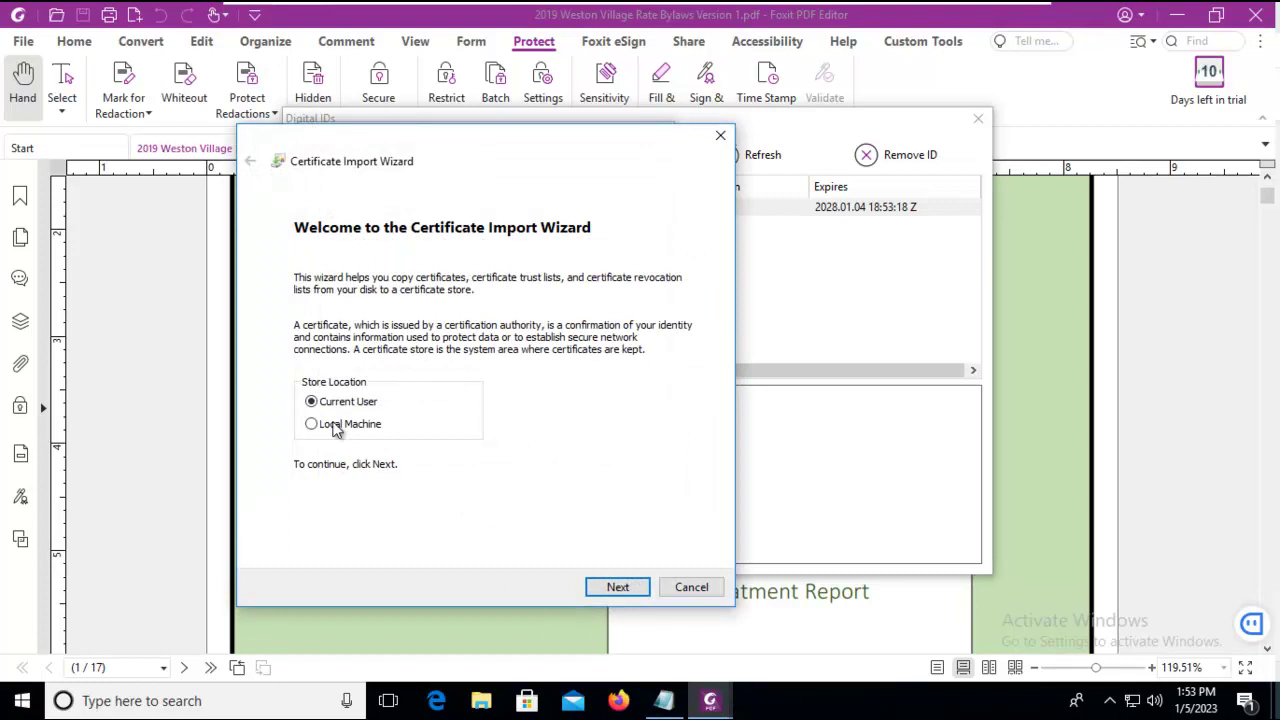
click(335, 427)
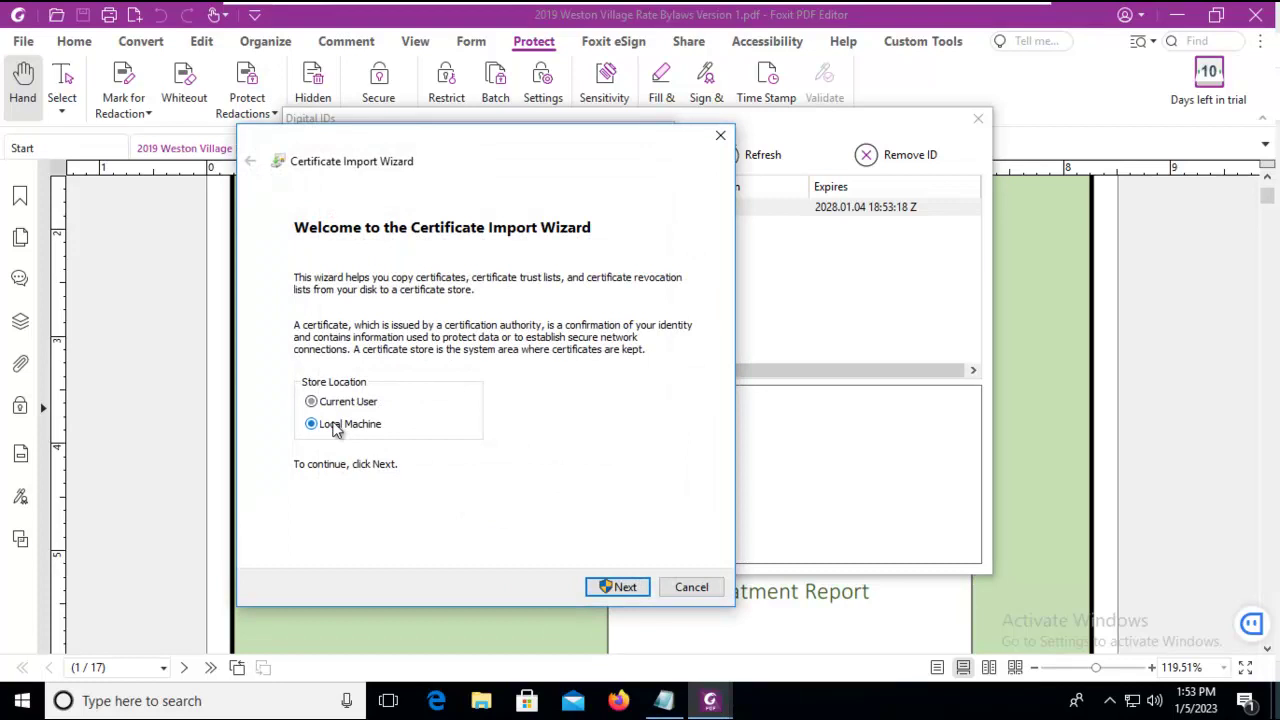
click(621, 589)
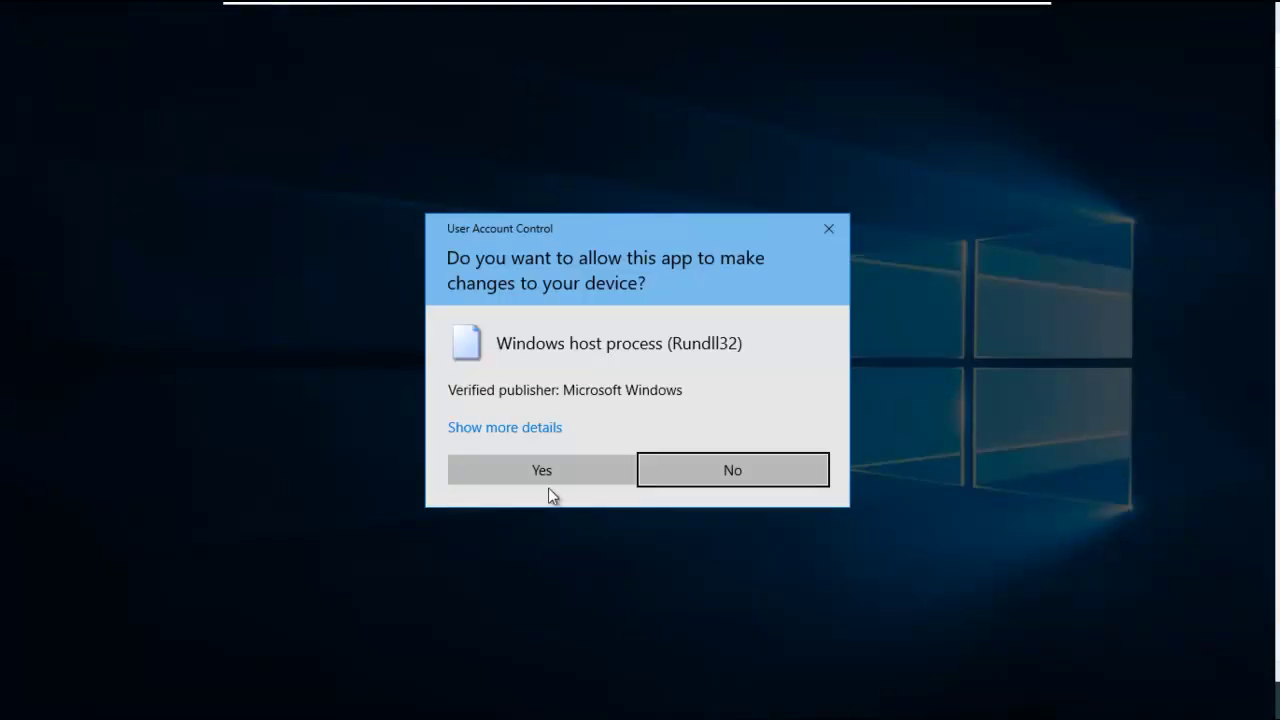
click(541, 474)
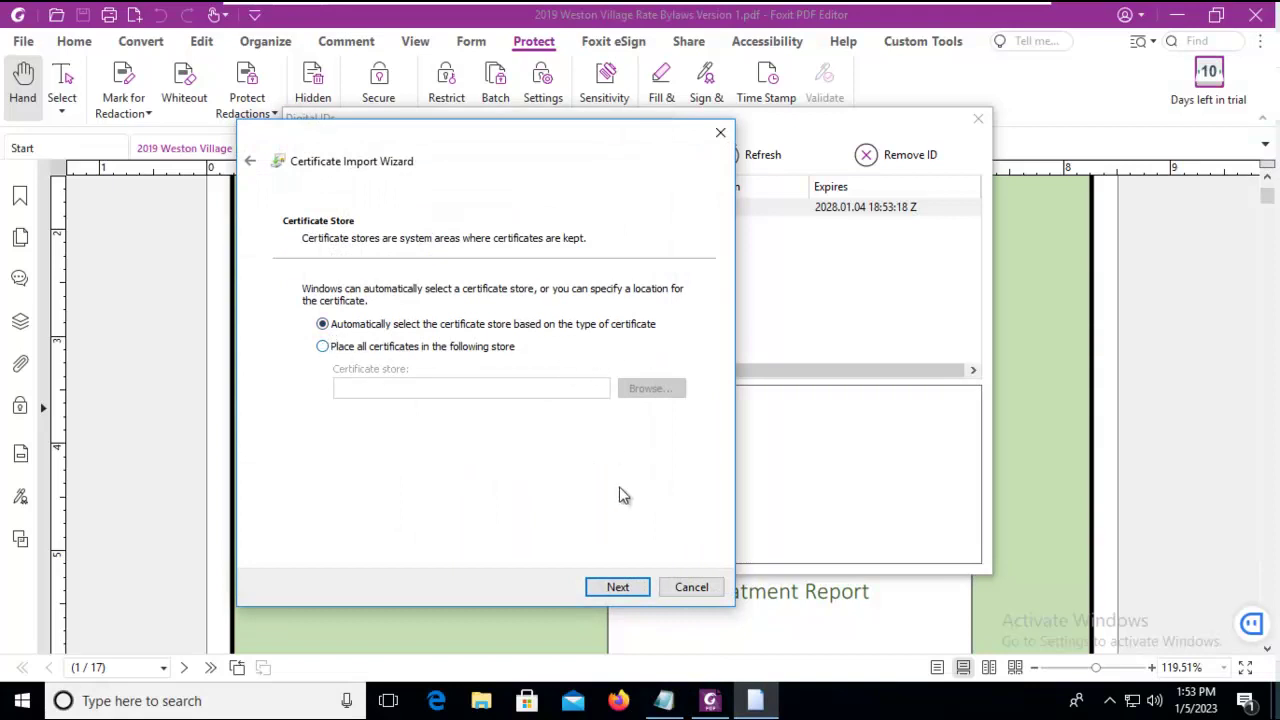
click(612, 588)
click(612, 588)
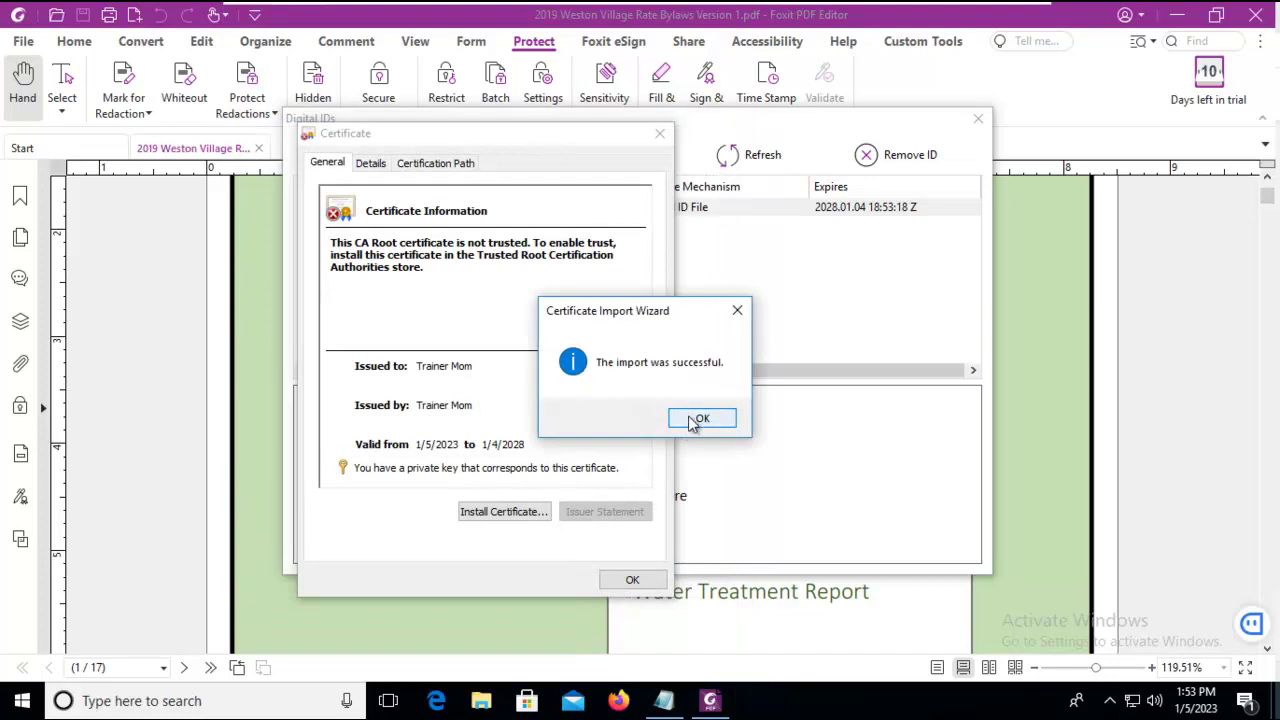
click(697, 418)
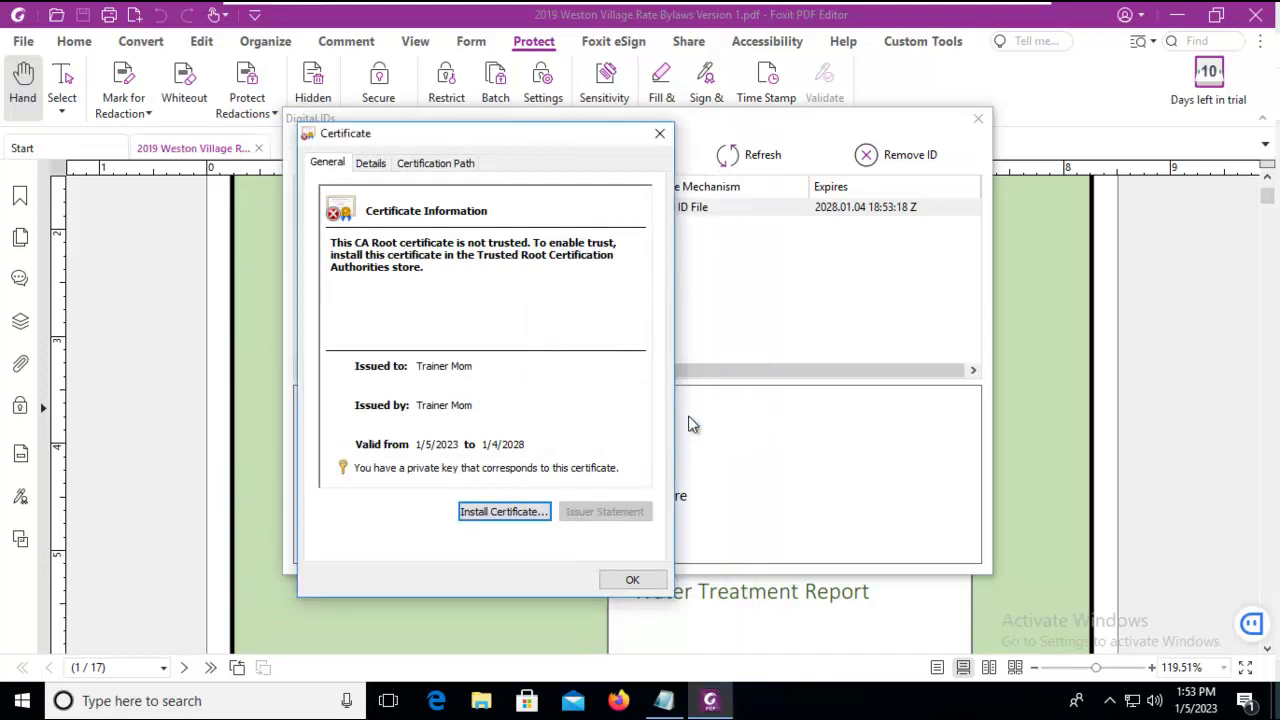
click(628, 580)
click(450, 330)
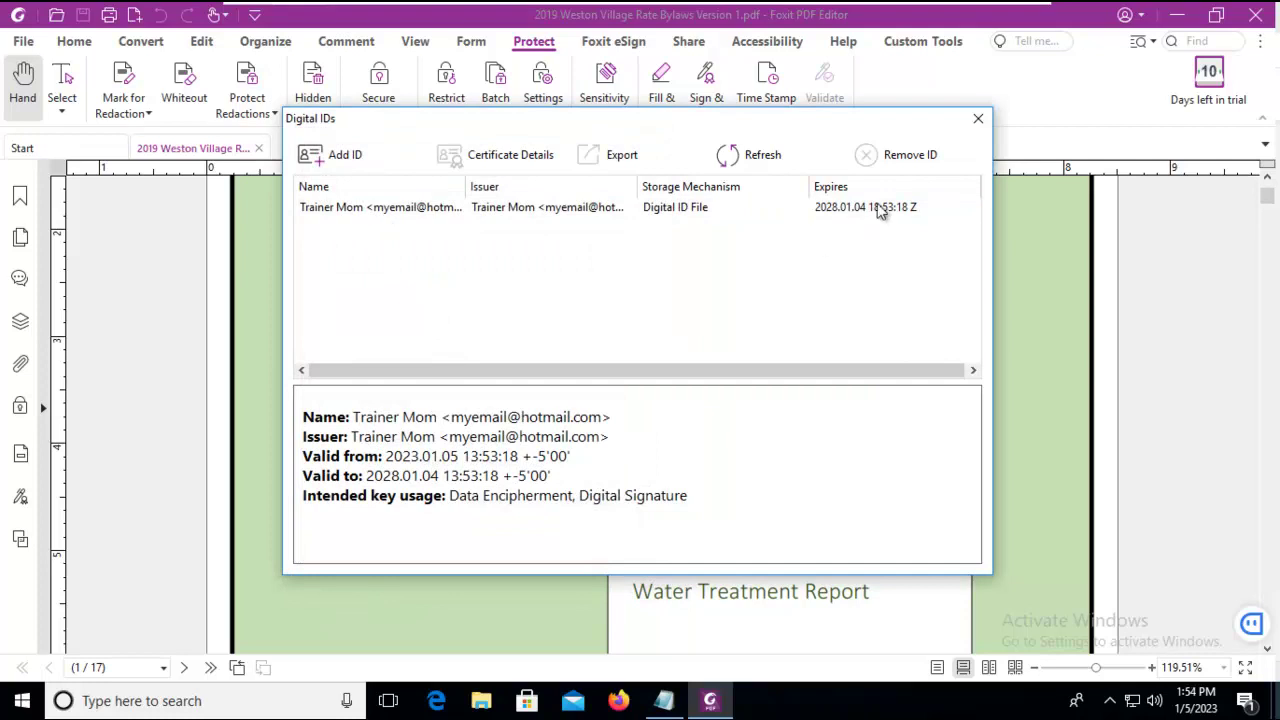
- Close Digital IDs, start Place Signature from Sign & Certify, and scroll to the page top
click(977, 121)
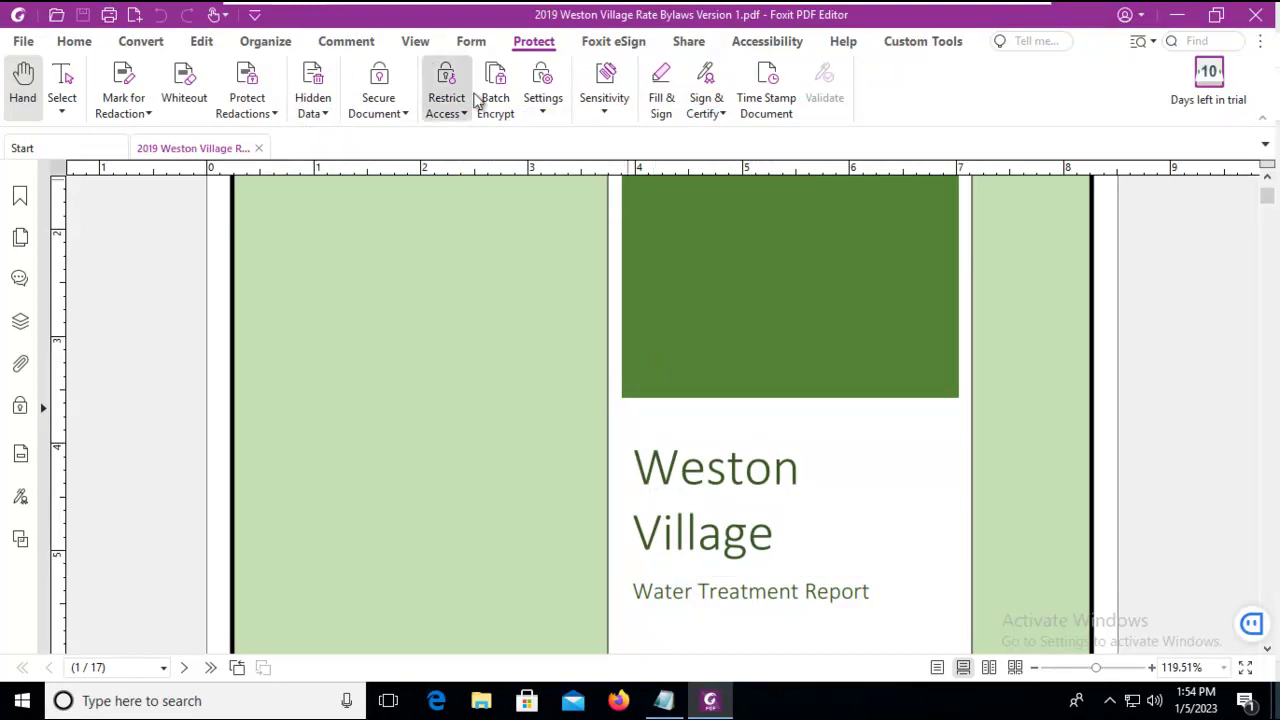
click(704, 113)
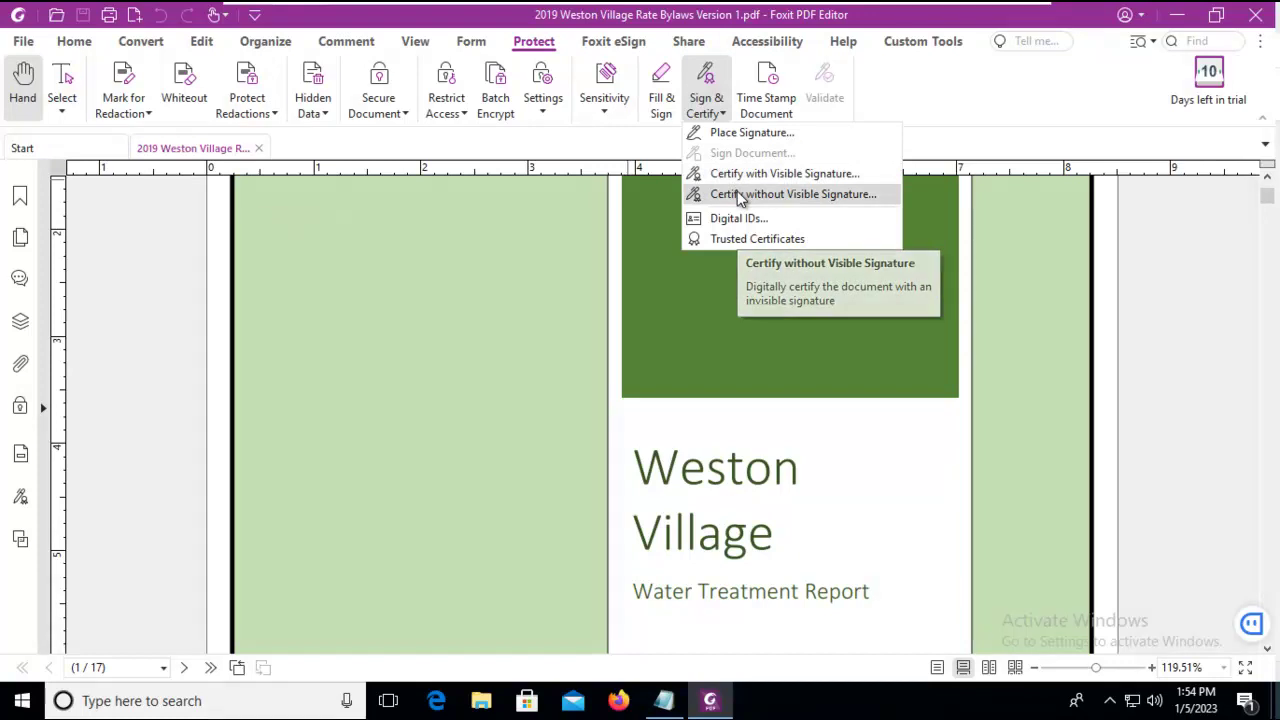
click(724, 140)
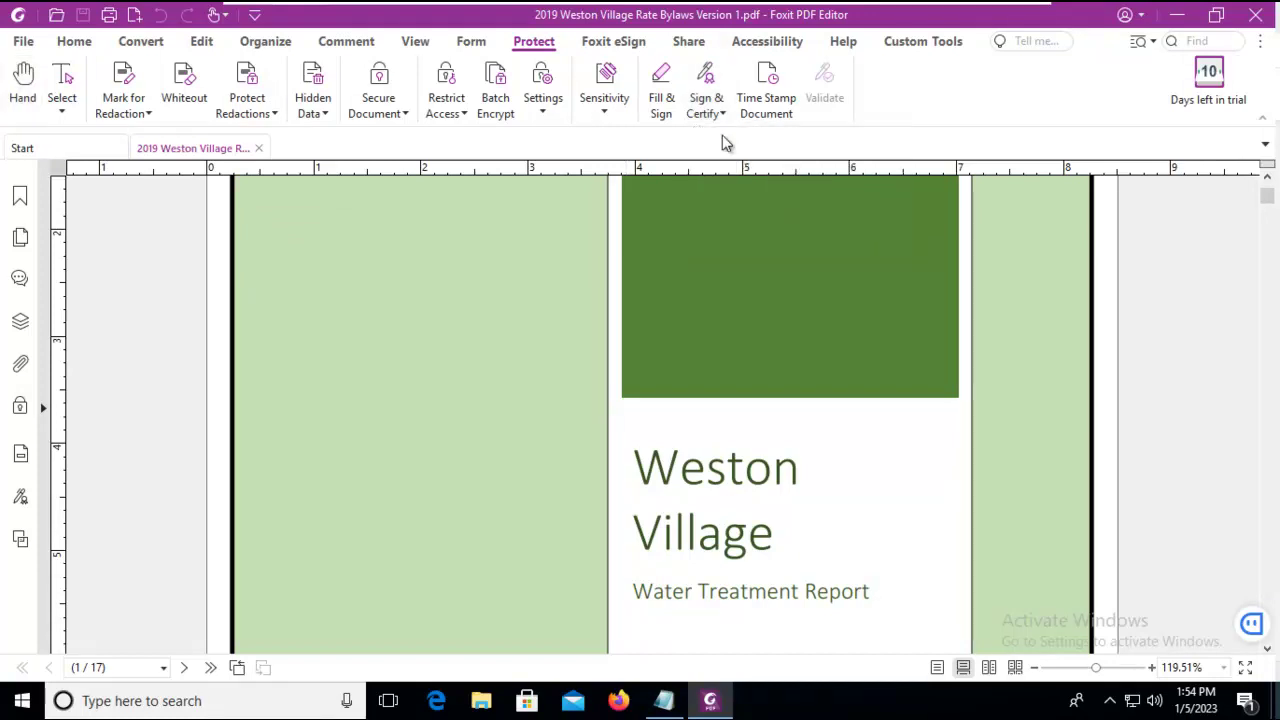
scroll(500, 289, up, 3)
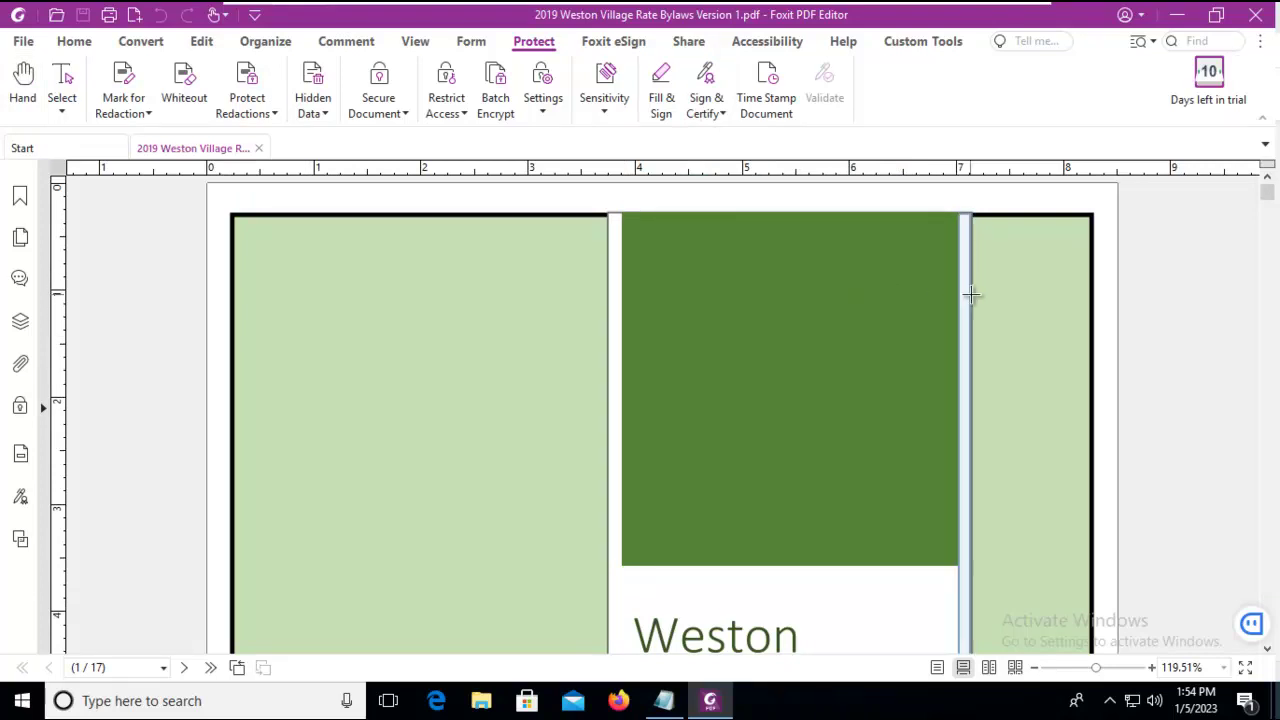
- Draw the signature box at page 1's top-left; enter the ID password, location Canada, author reason
mouse_move(240, 222)
mouse_down()
mouse_move(251, 251)
mouse_move(327, 296)
mouse_move(433, 292)
mouse_up()
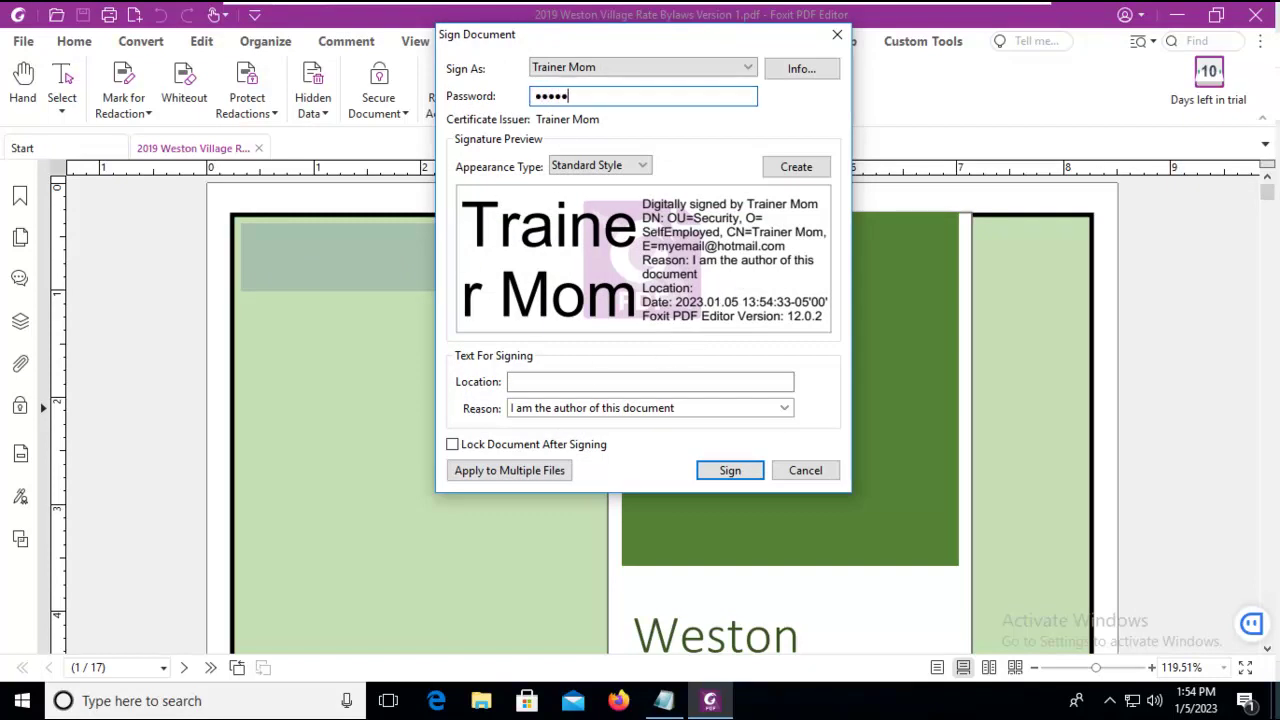
text(rd)
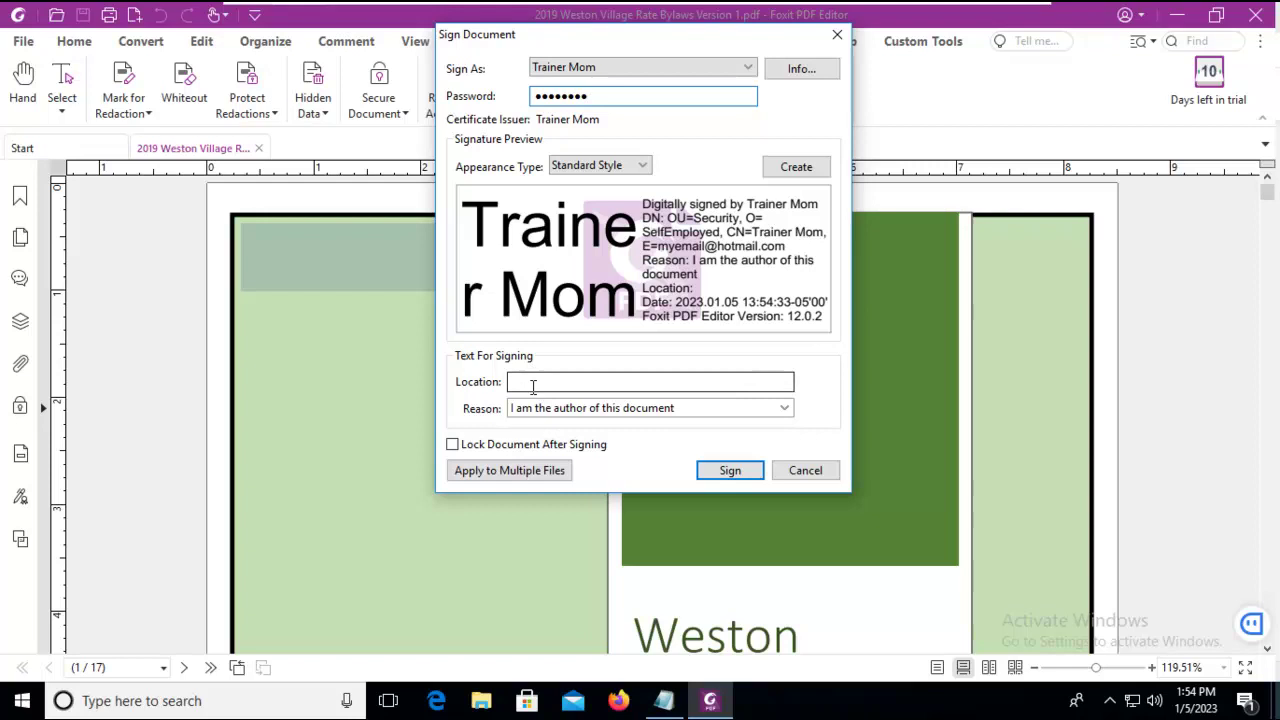
click(534, 381)
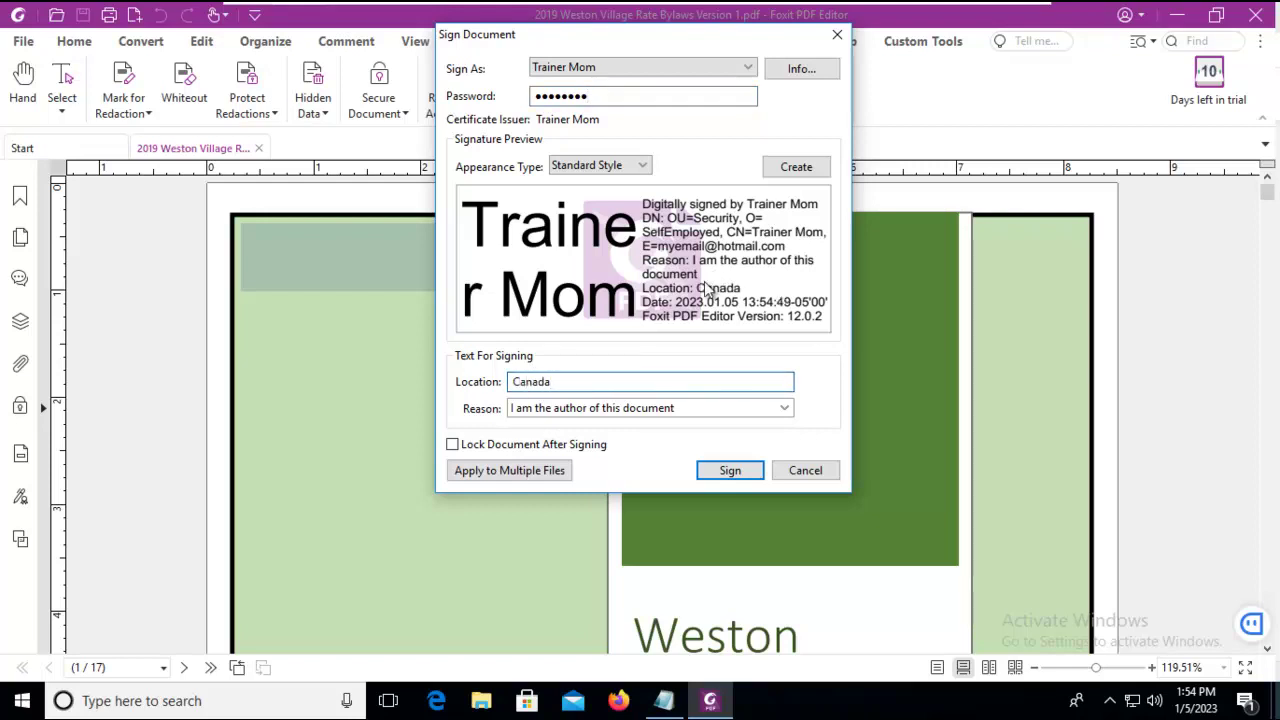
click(576, 410)
click(784, 410)
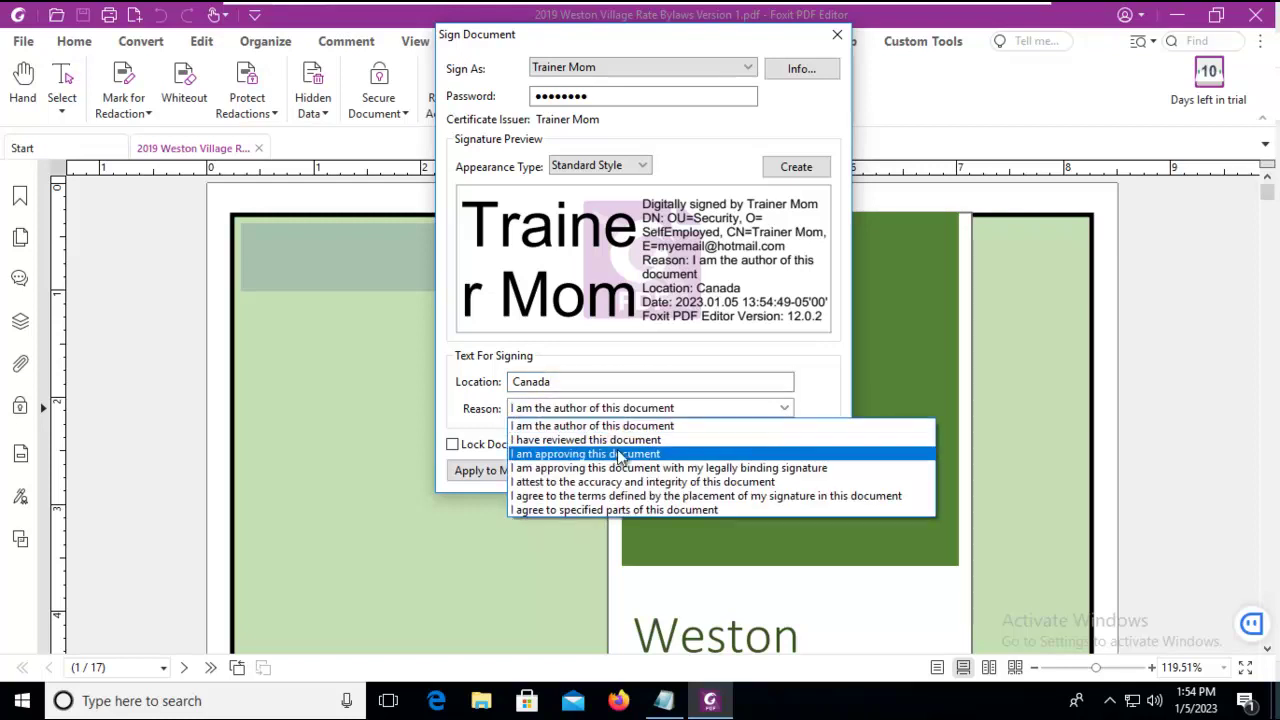
click(622, 425)
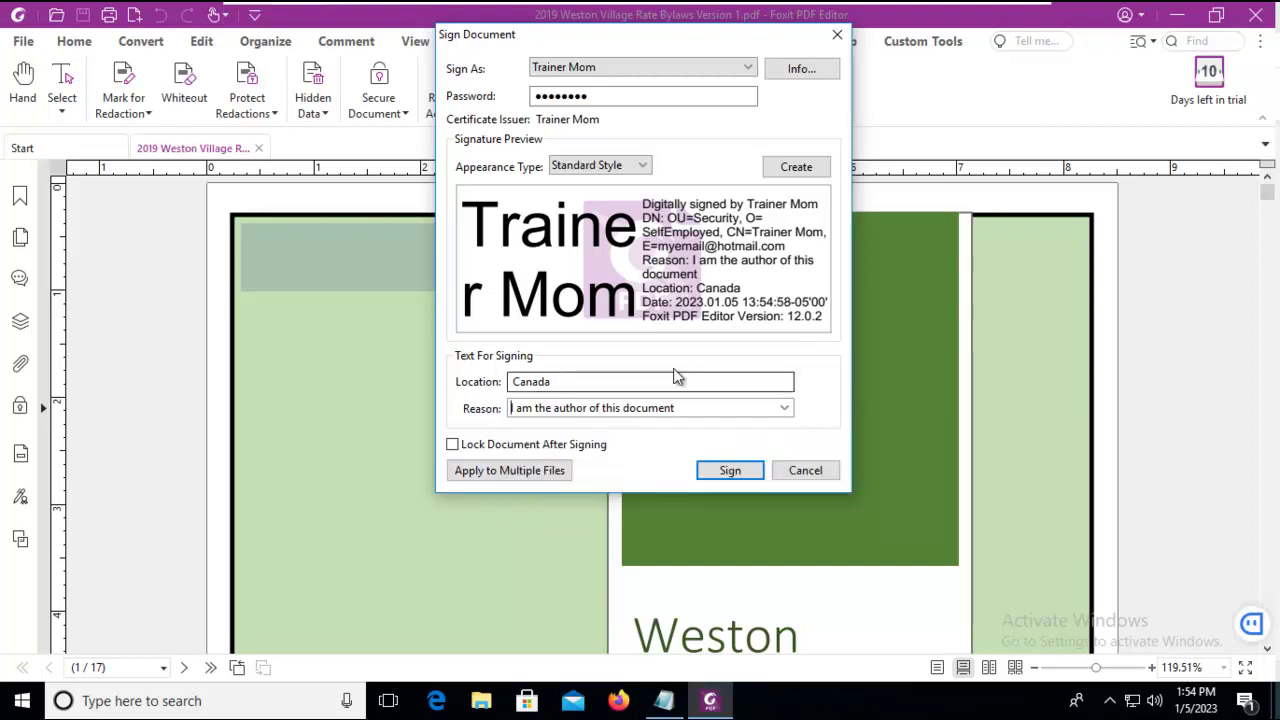
- Sign and save as '2019 Weston Village Rate Bylaws Signed', skipping the timestamp server
click(728, 471)
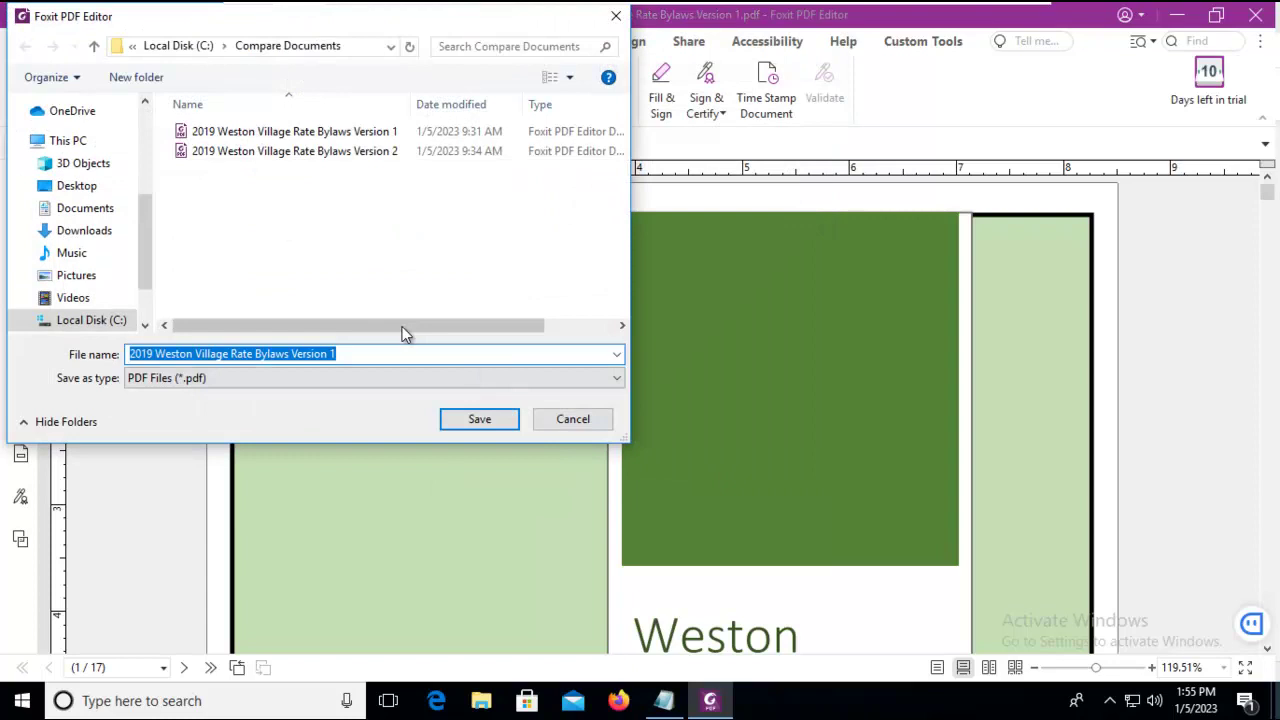
click(348, 355)
key(BackSpace)
key(BackSpace)
key(BackSpace)
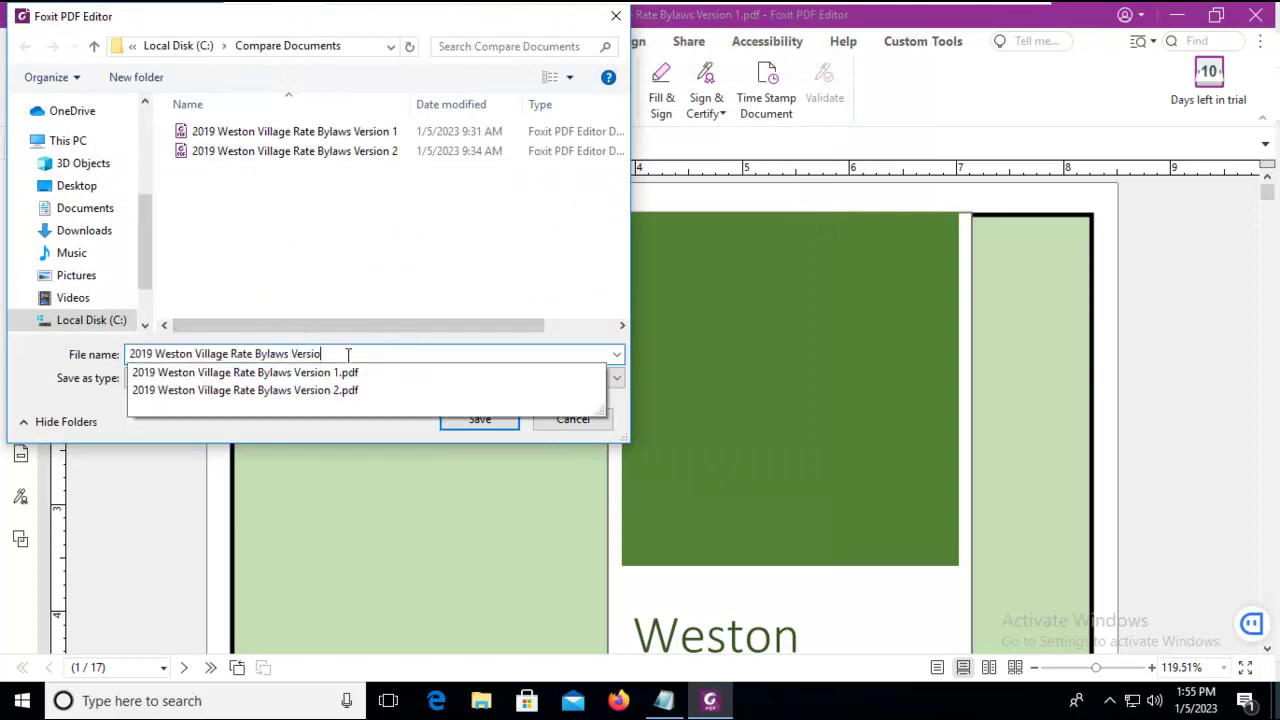
text(Signed)
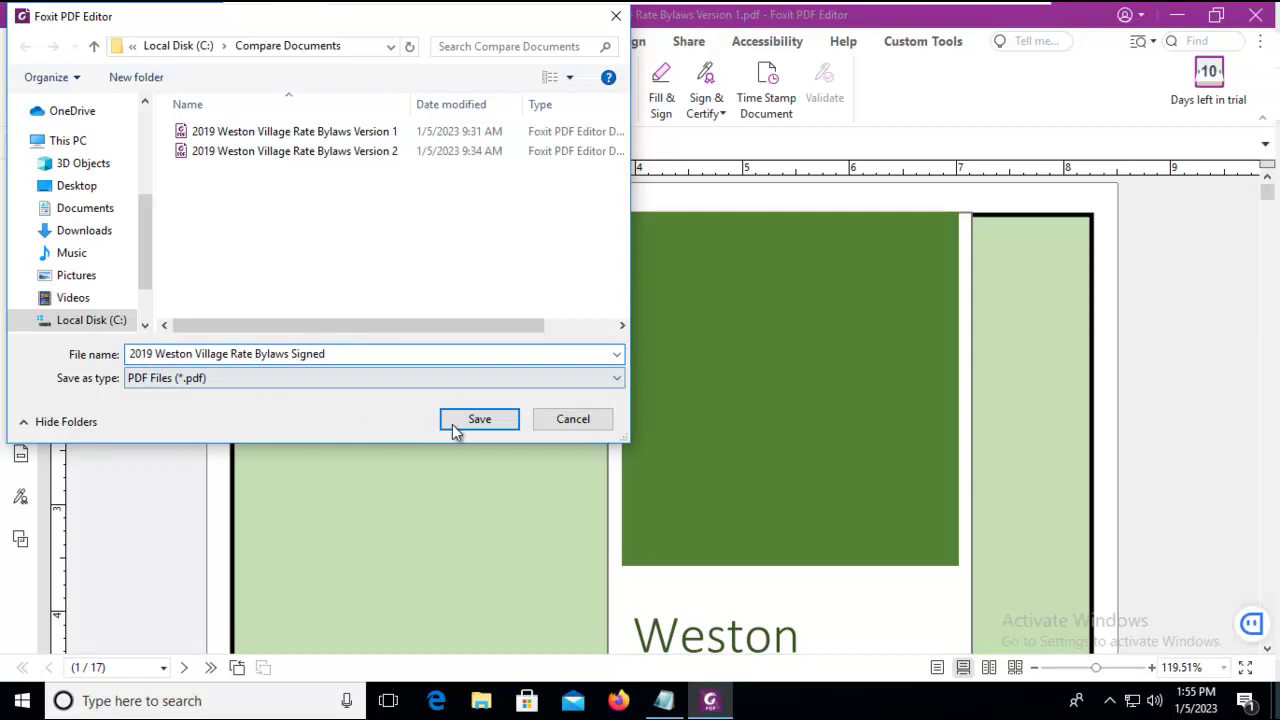
click(455, 422)
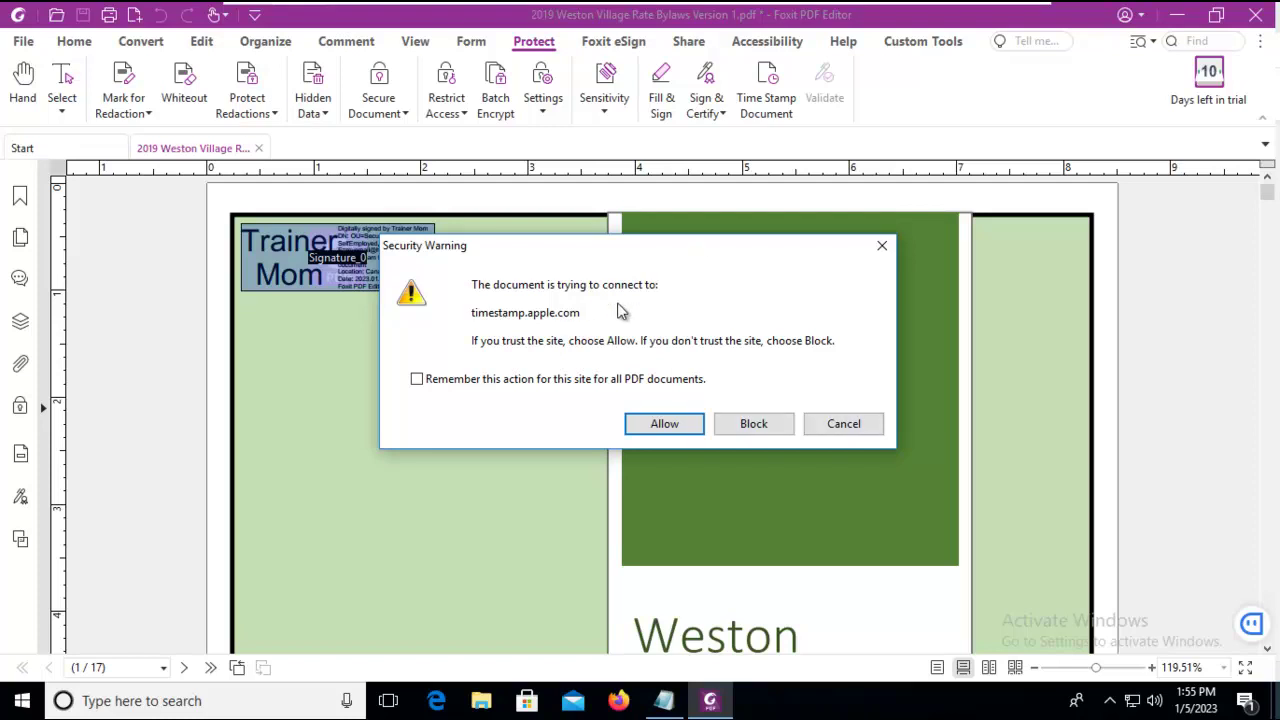
click(843, 424)
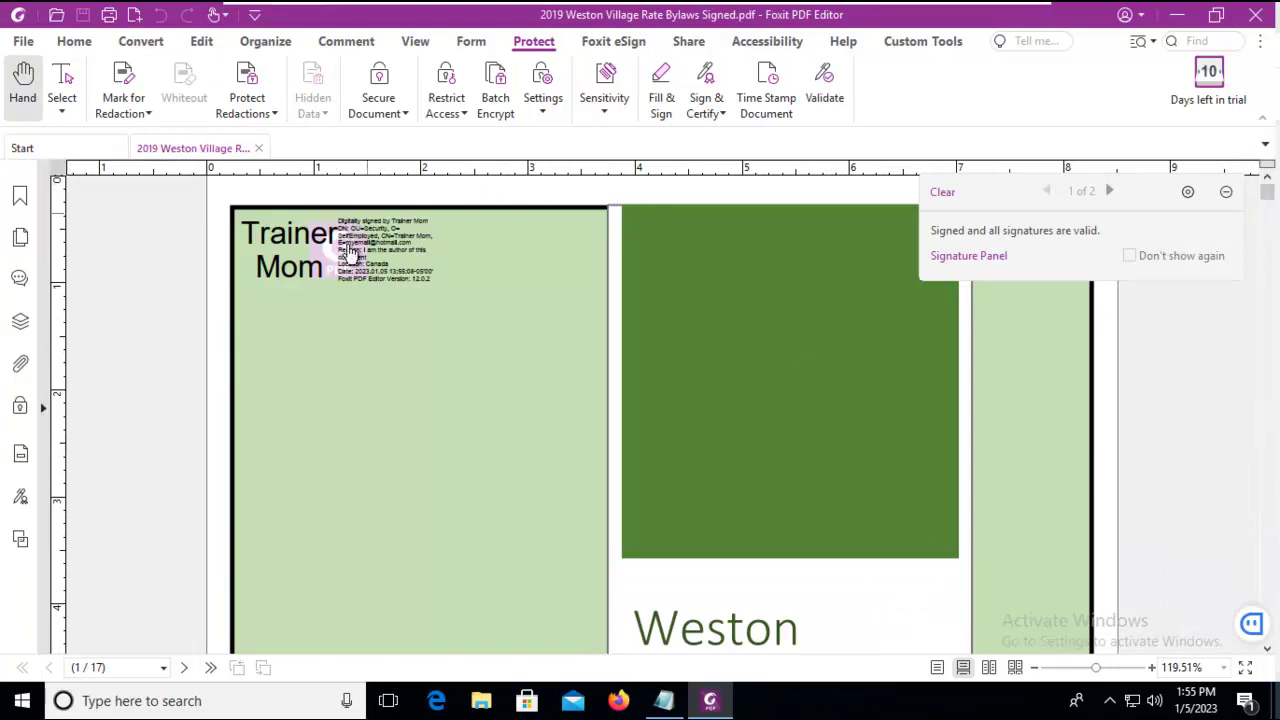
- Close and reopen the Signed bylaws file from Recent, then validate its signature field
click(1226, 193)
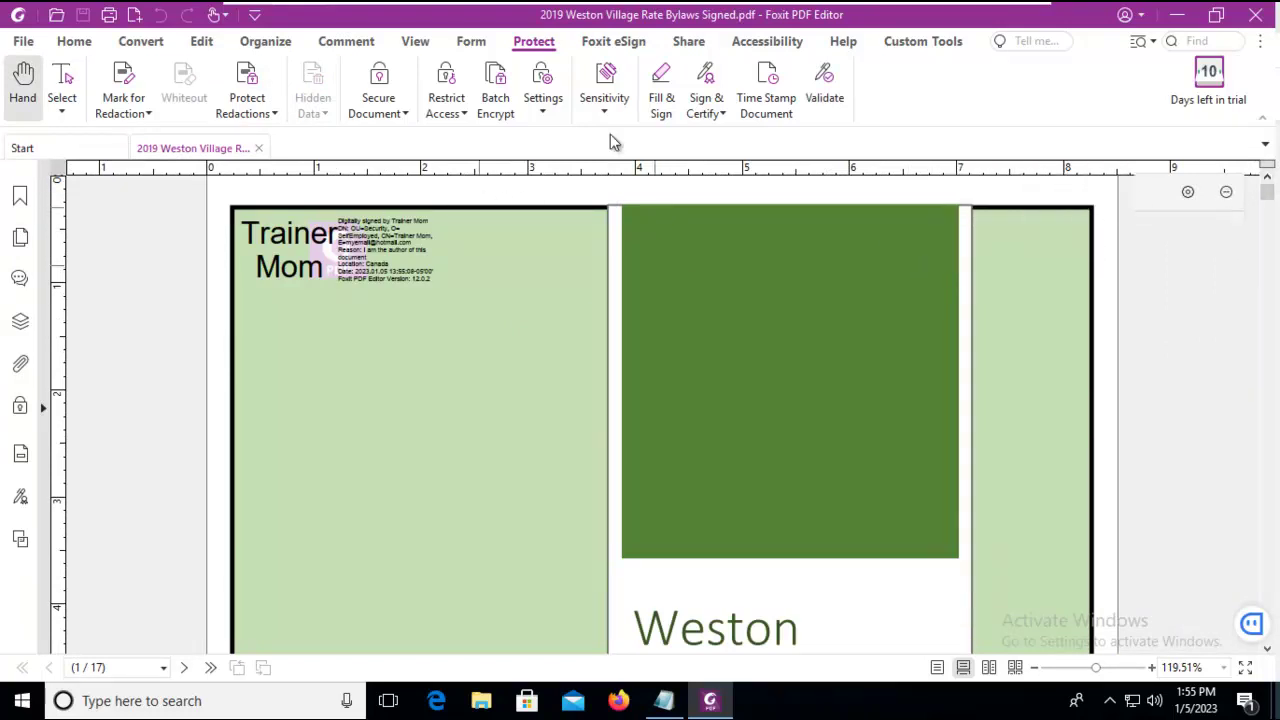
click(258, 148)
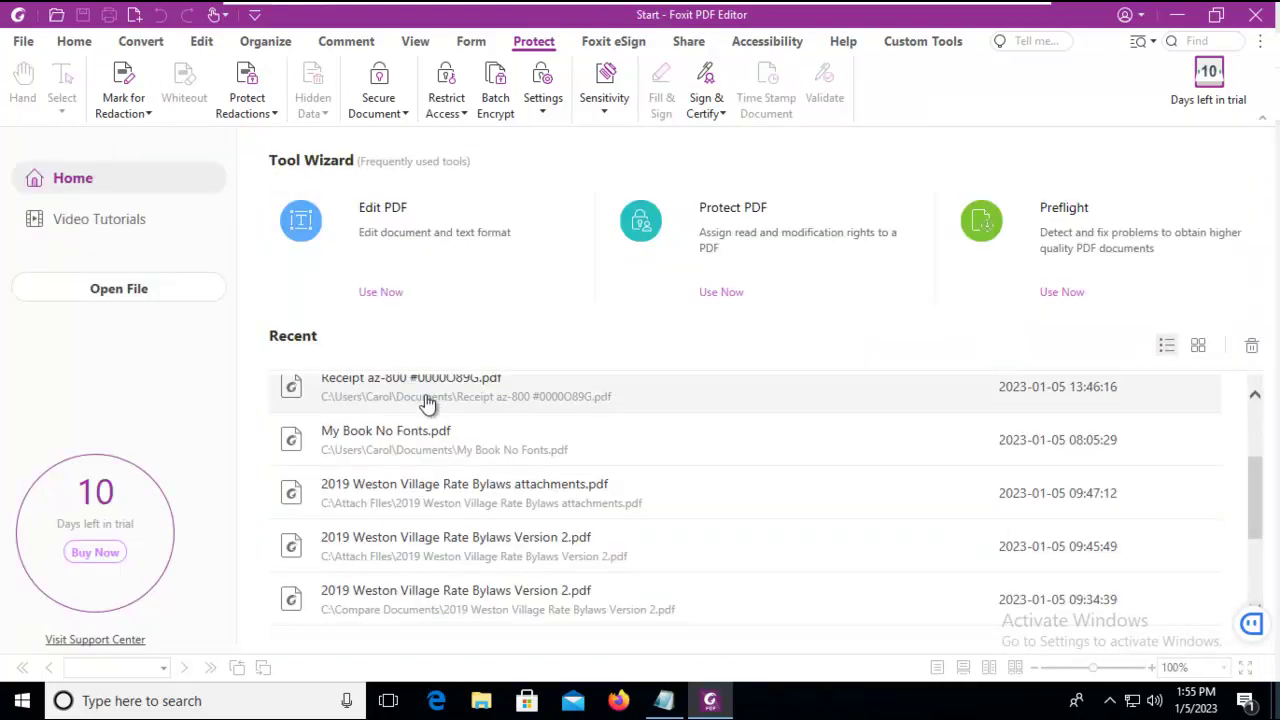
double_click(374, 424)
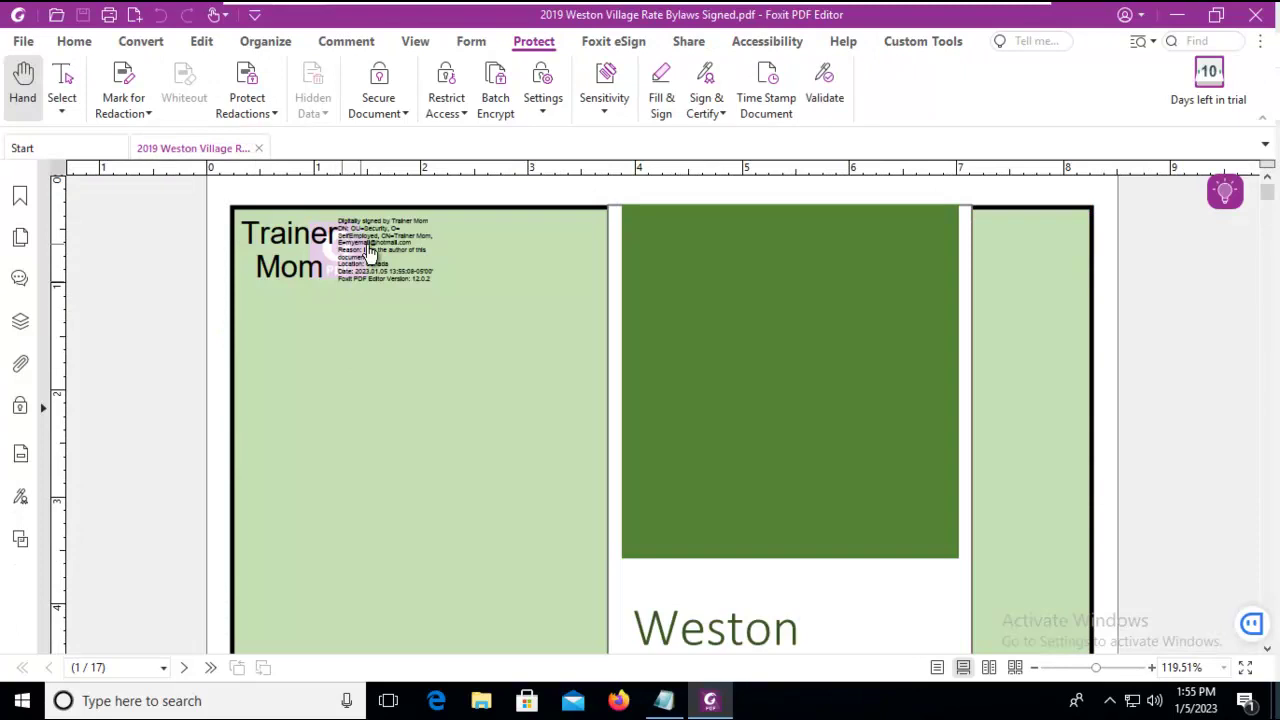
click(368, 252)
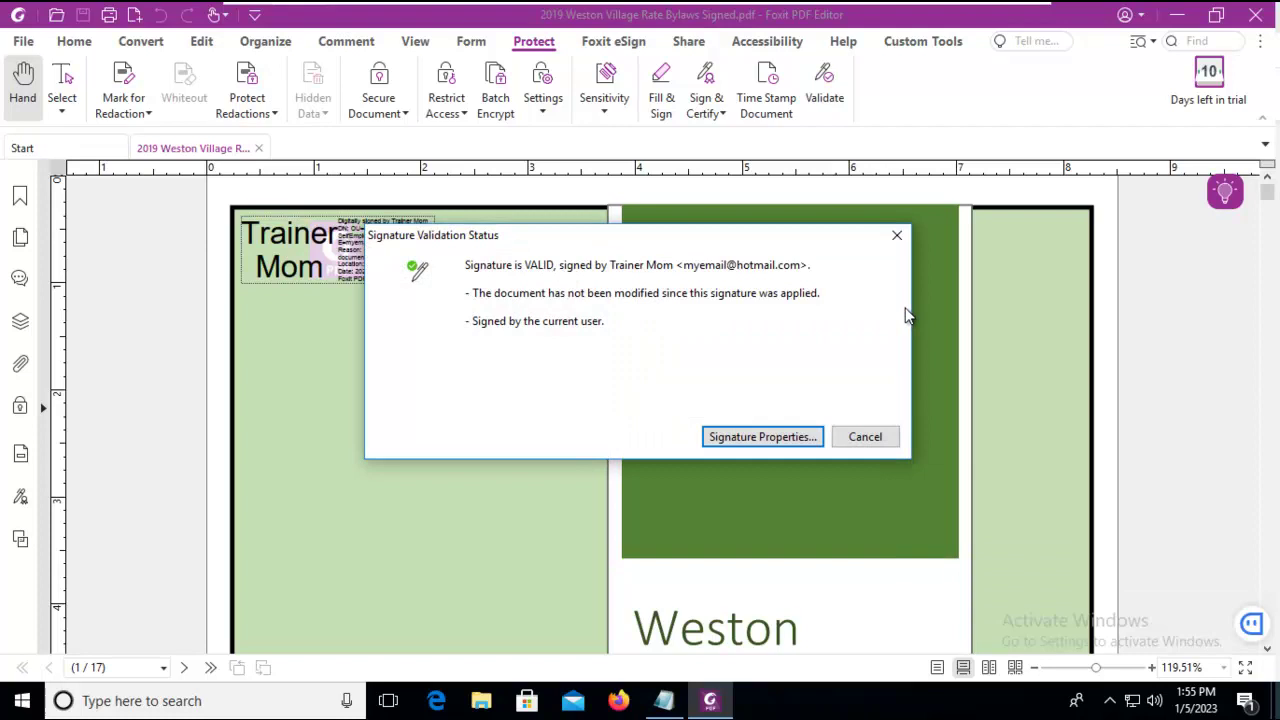
click(865, 436)
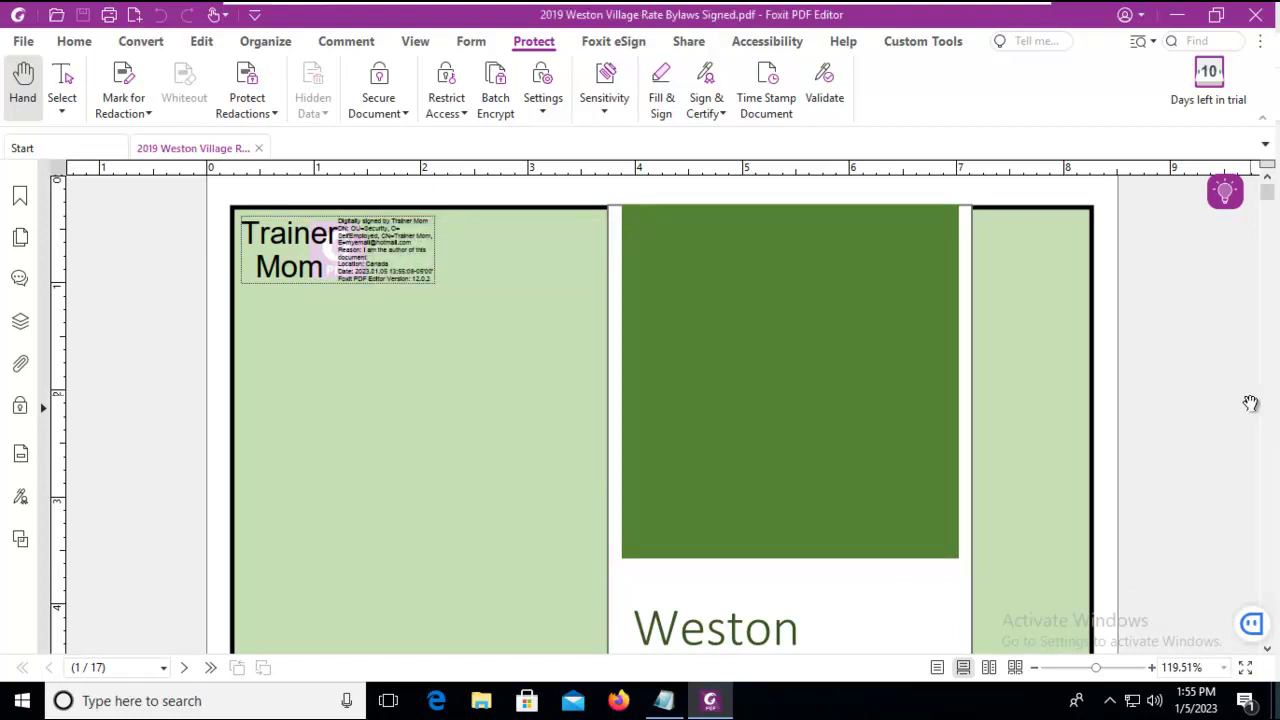